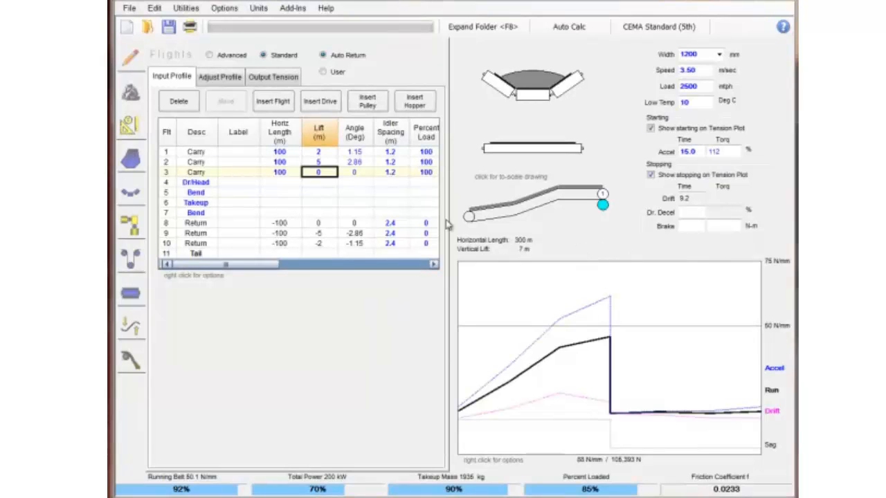
# - Delete two flight segments from the input profile starting at flight 2, without individual confirmation
pyautogui.click(295, 164)
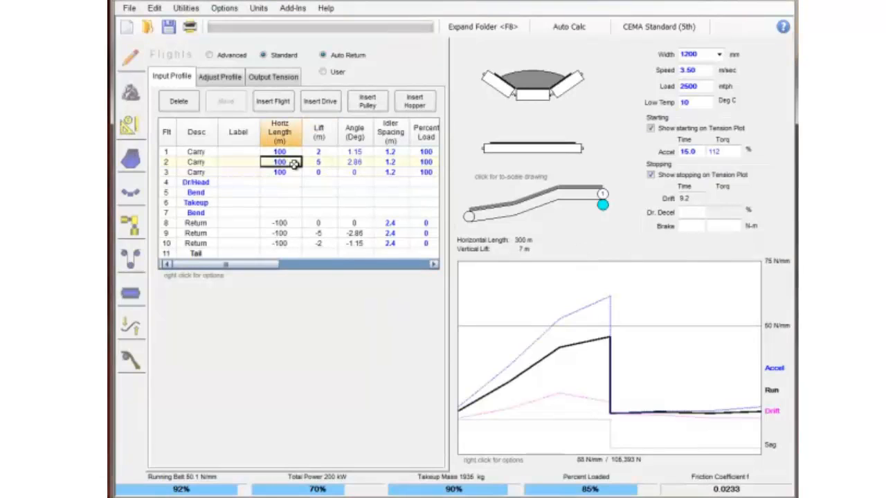
pyautogui.rightClick(295, 166)
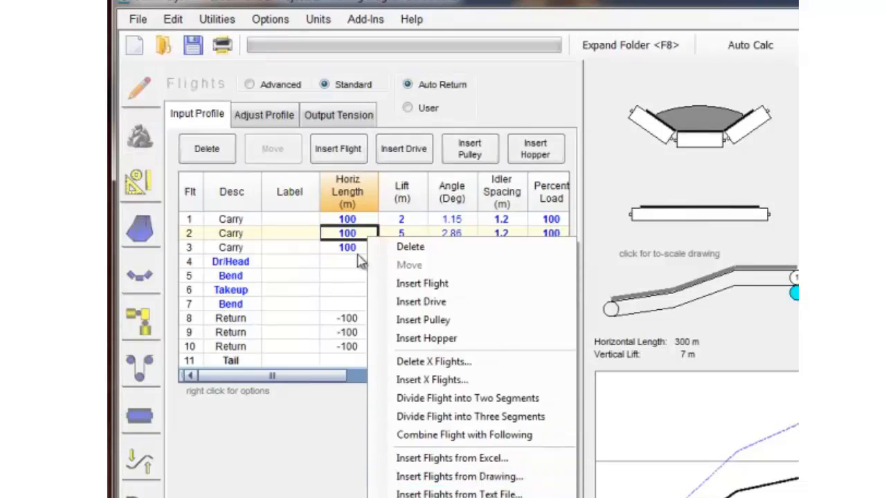
pyautogui.click(347, 234)
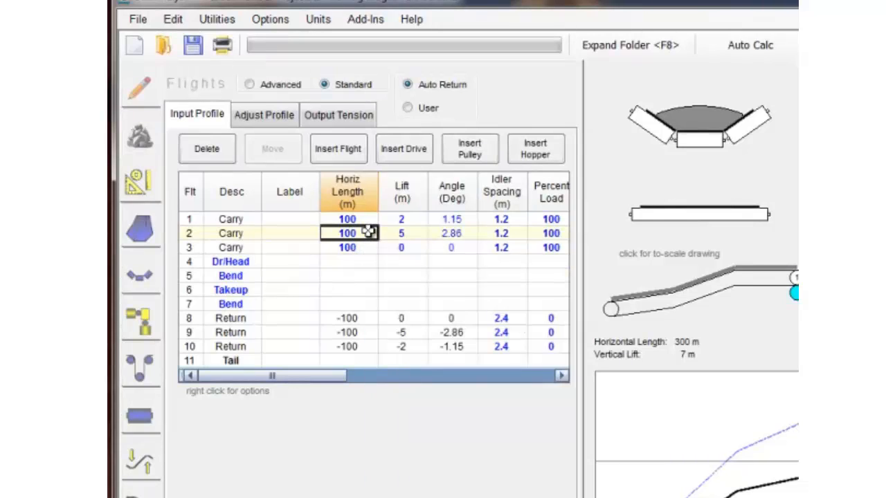
pyautogui.rightClick(353, 234)
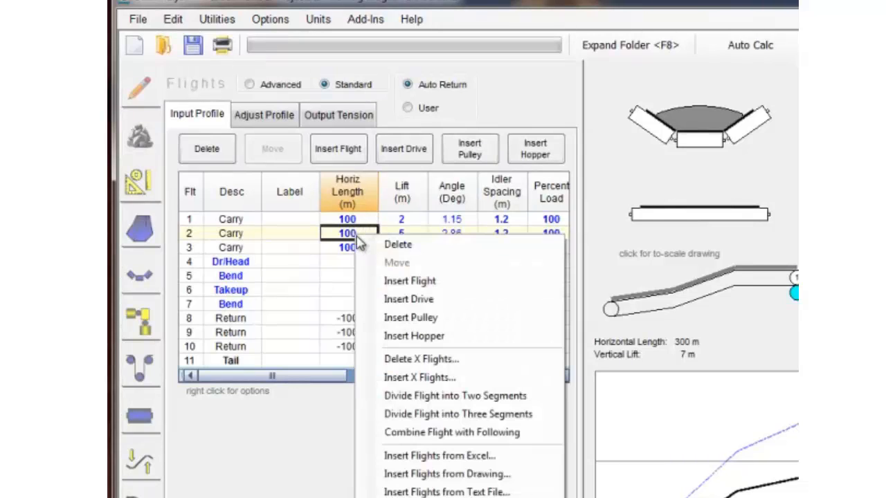
pyautogui.click(431, 361)
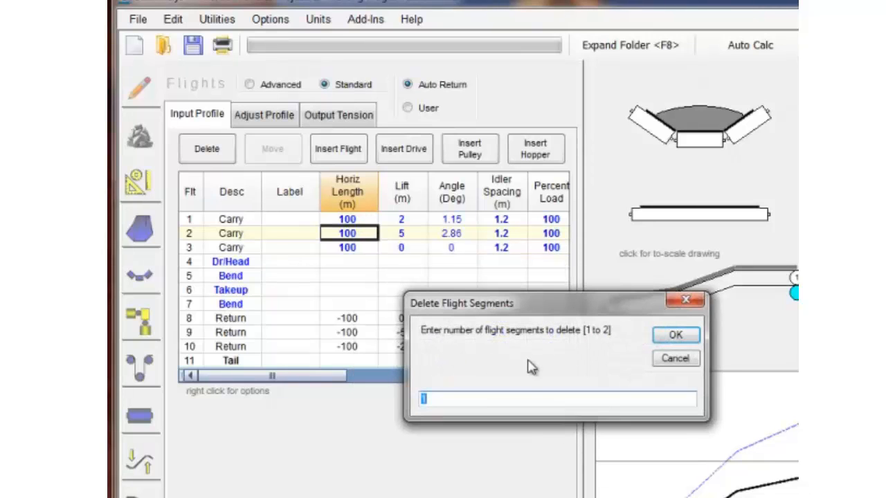
pyautogui.write('2')
pyautogui.click(674, 336)
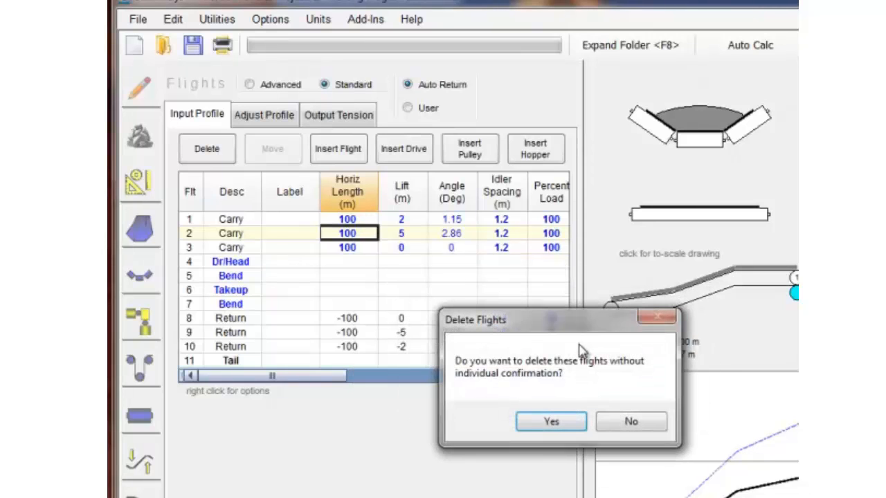
pyautogui.click(550, 425)
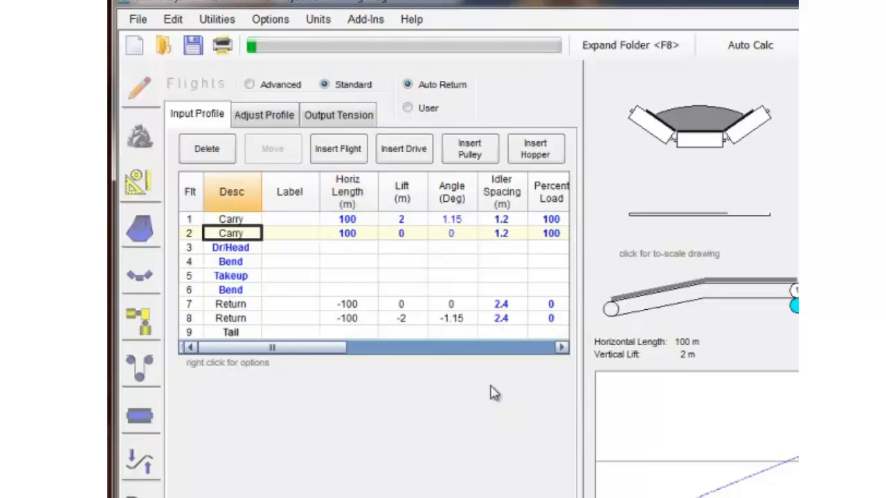
pyautogui.click(361, 220)
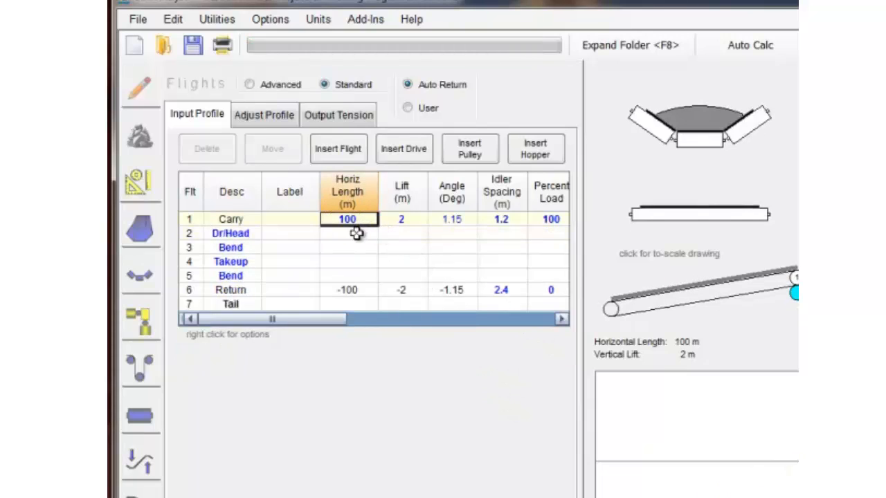
pyautogui.click(363, 234)
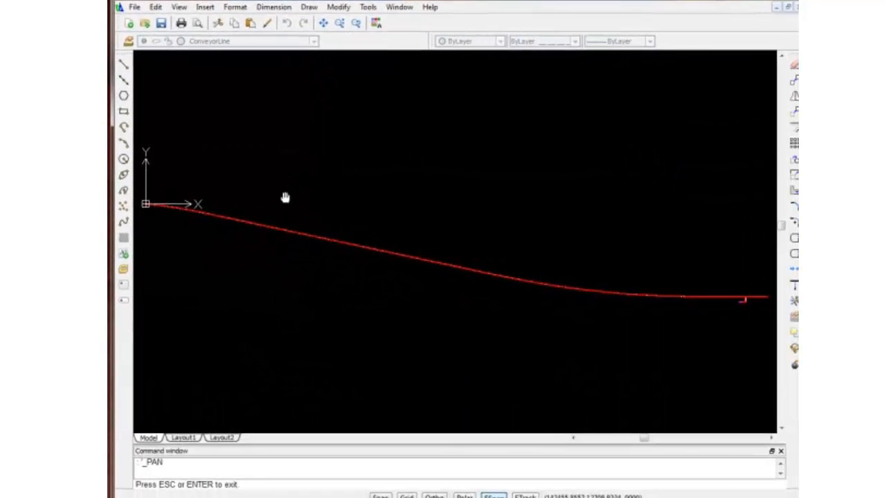
# - Switch to DraftSight and examine the conveyor profile drawing along its length and its ConveyorLine layer in the layer settings
pyautogui.moveTo(285, 198)
pyautogui.mouseDown()
pyautogui.moveTo(344, 170)
pyautogui.moveTo(284, 184)
pyautogui.mouseUp()
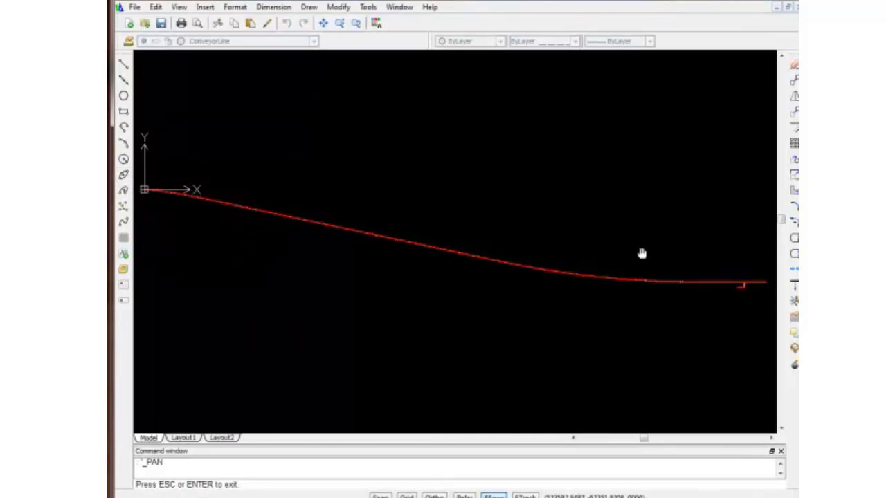
pyautogui.moveTo(642, 253); pyautogui.dragTo(426, 209)
pyautogui.moveTo(688, 283); pyautogui.dragTo(397, 263)
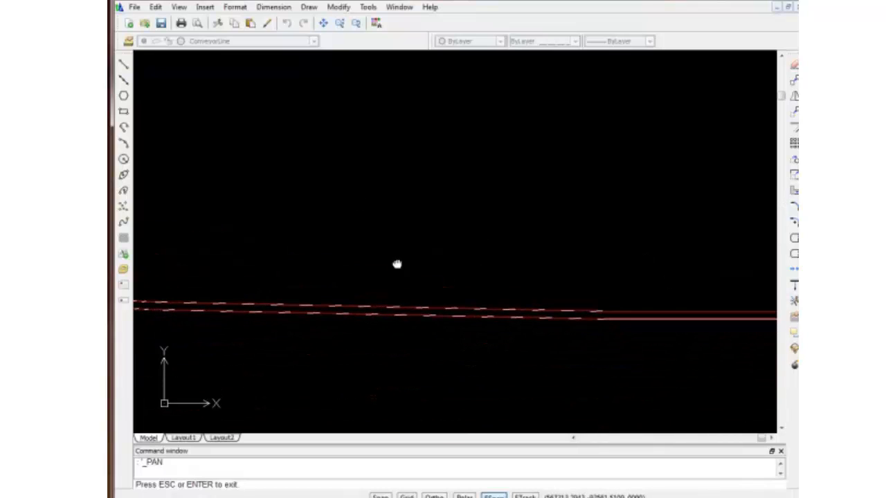
pyautogui.moveTo(754, 272); pyautogui.dragTo(415, 249)
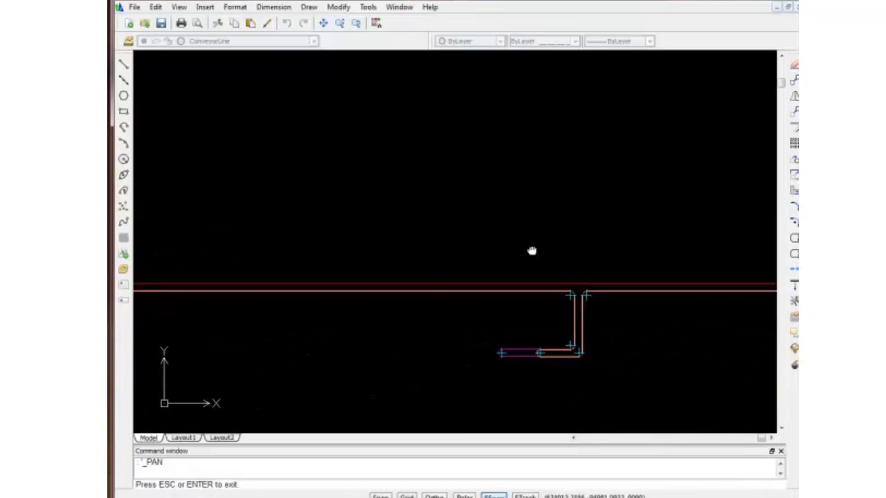
pyautogui.moveTo(531, 251)
pyautogui.mouseDown()
pyautogui.moveTo(355, 238)
pyautogui.moveTo(506, 229)
pyautogui.moveTo(475, 217)
pyautogui.moveTo(574, 238)
pyautogui.moveTo(483, 243)
pyautogui.moveTo(568, 287)
pyautogui.moveTo(565, 259)
pyautogui.moveTo(623, 273)
pyautogui.moveTo(609, 274)
pyautogui.mouseUp()
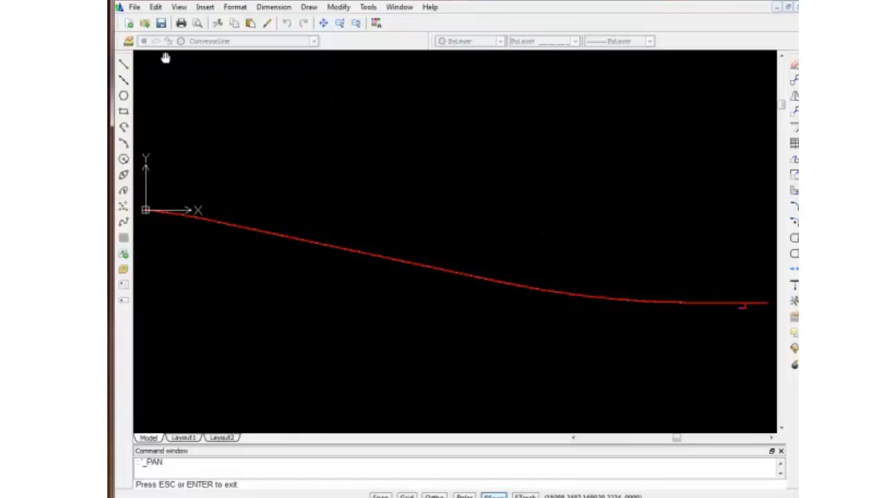
pyautogui.click(129, 41)
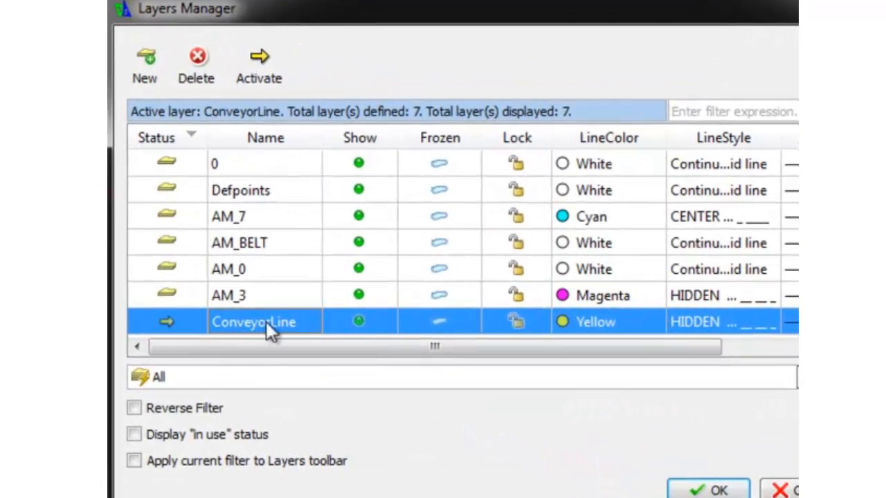
pyautogui.rightClick(265, 321)
pyautogui.click(299, 335)
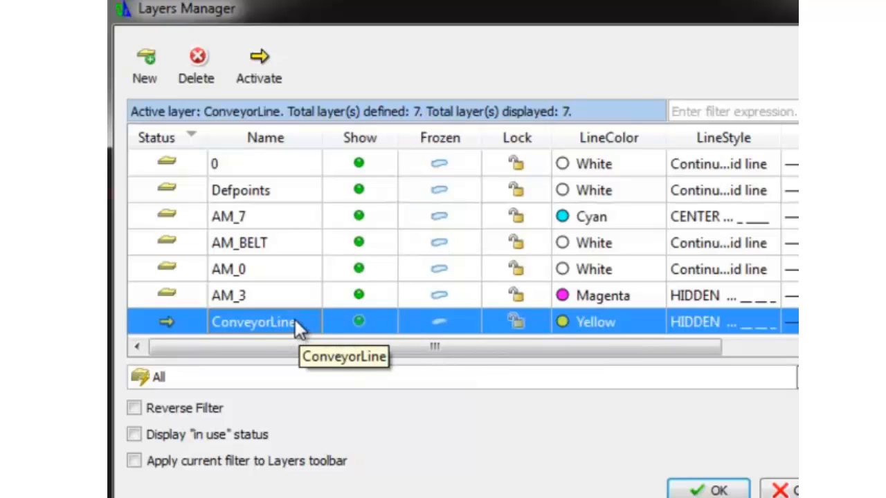
pyautogui.click(708, 490)
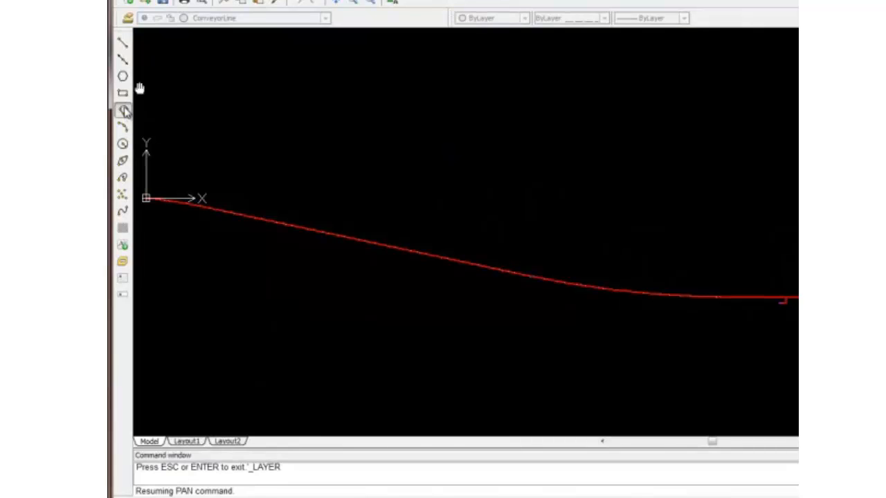
# - Trace the conveyor profile with a polyline on the ConveyorLine layer, from the origin through its slope changes to the far end
pyautogui.click(124, 111)
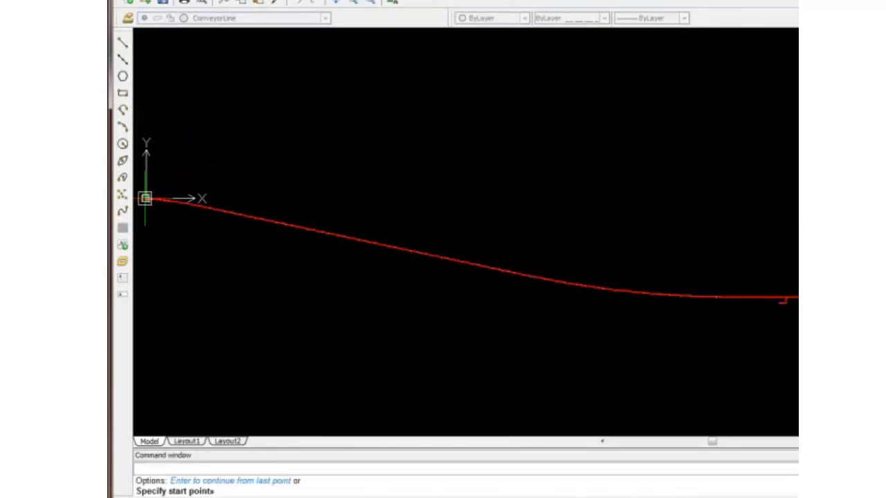
pyautogui.click(145, 198)
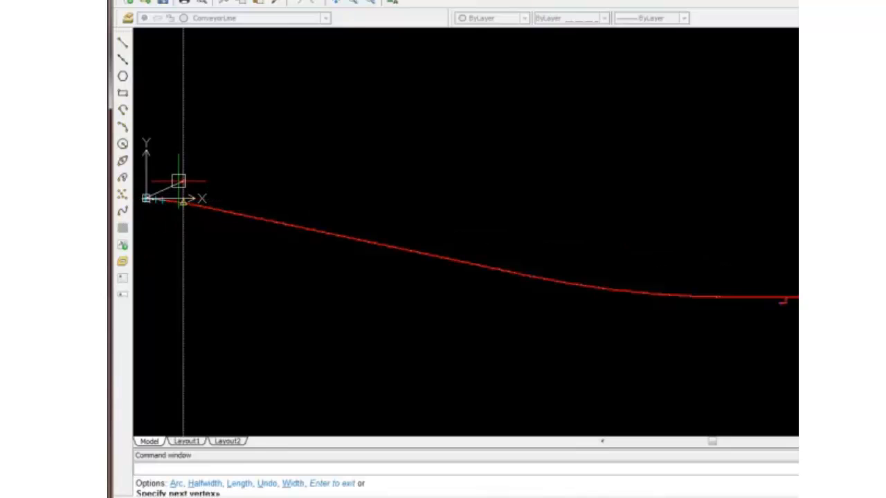
pyautogui.scroll(3, 180, 195)
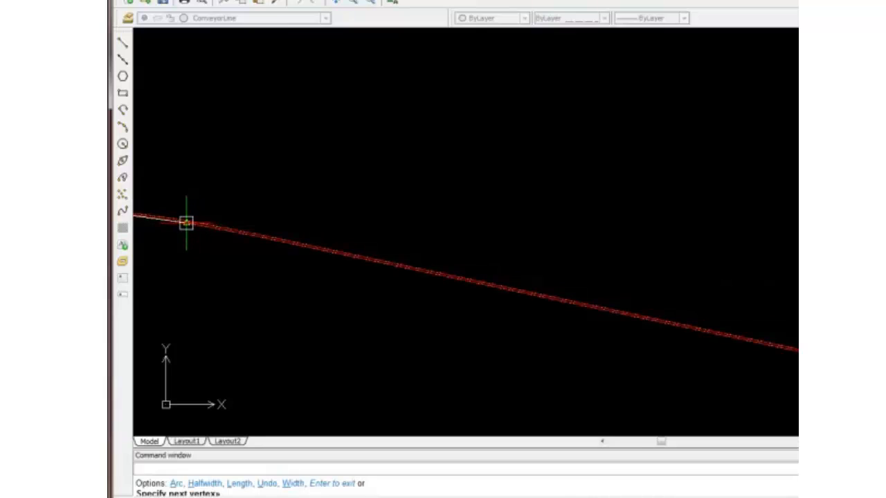
pyautogui.click(187, 221)
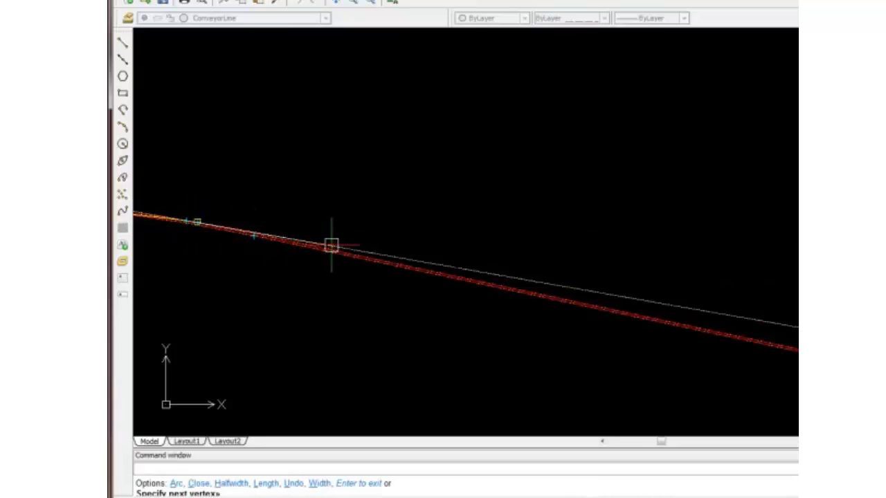
pyautogui.click(742, 337)
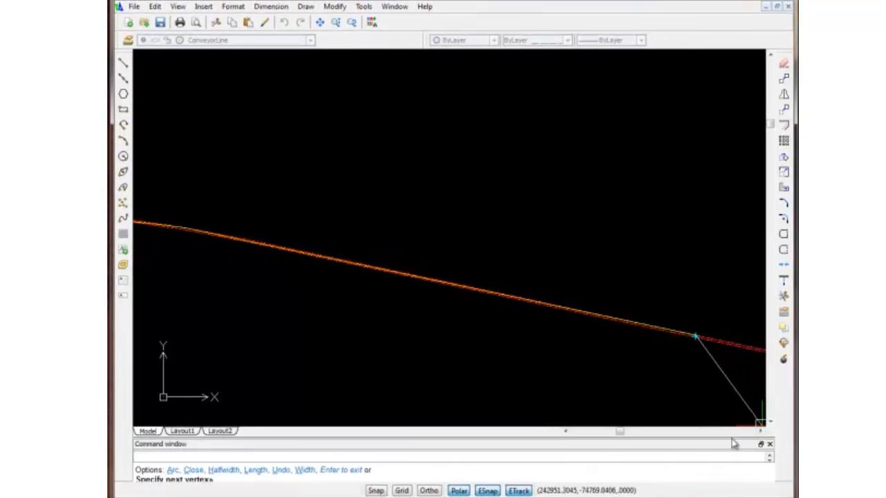
pyautogui.moveTo(618, 432); pyautogui.dragTo(647, 432)
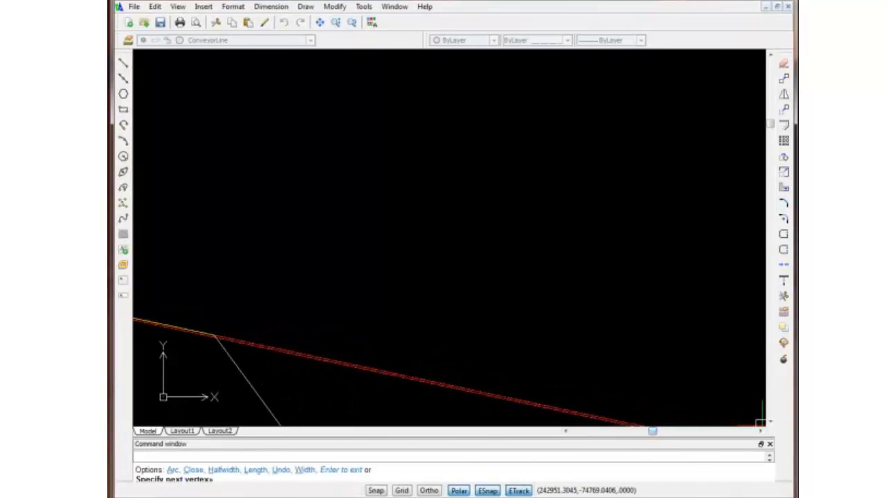
pyautogui.scroll(-2, 613, 352)
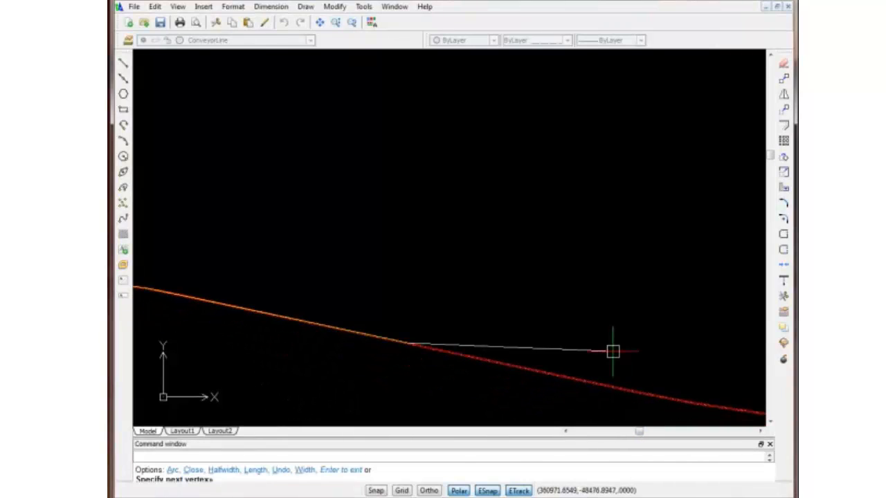
pyautogui.click(640, 392)
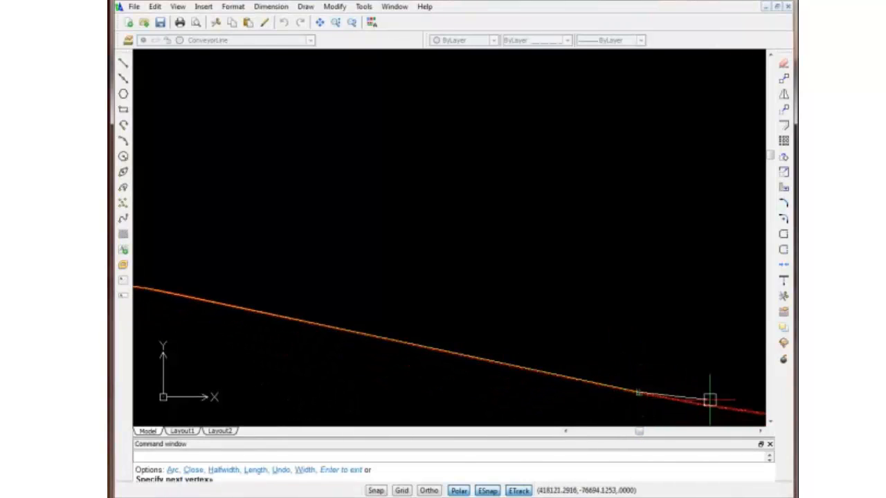
pyautogui.scroll(-2, 711, 382)
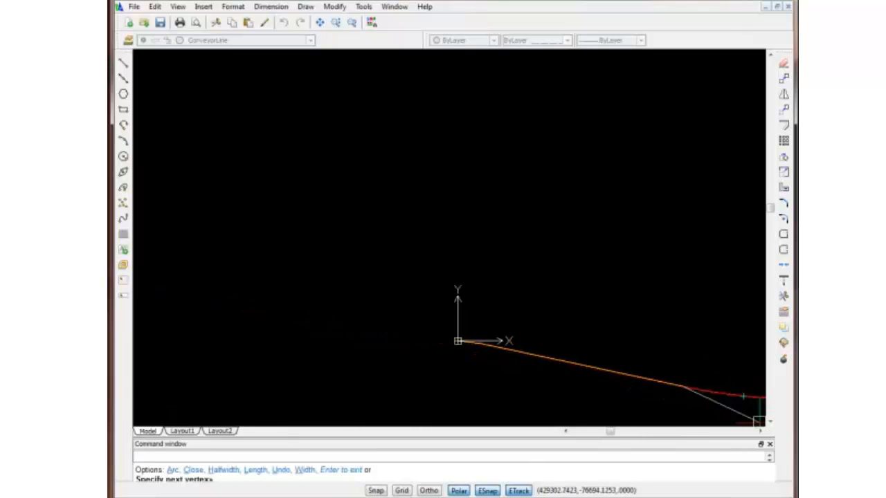
pyautogui.moveTo(614, 438); pyautogui.dragTo(678, 436)
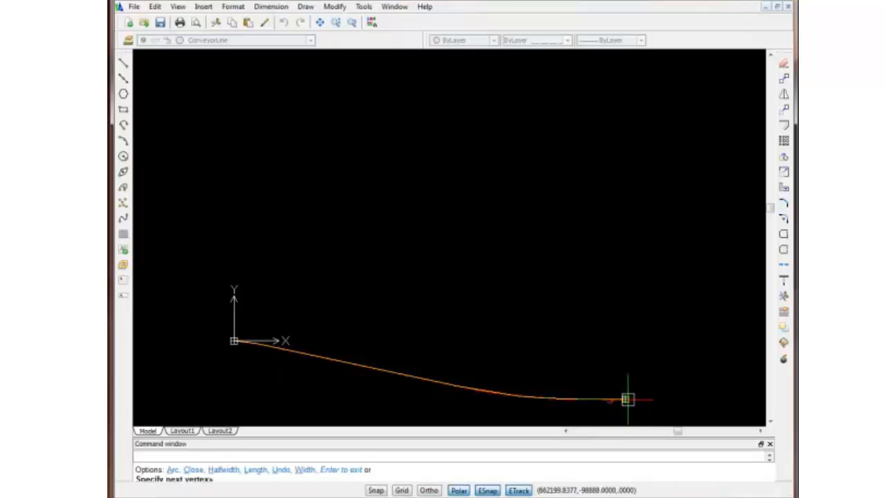
pyautogui.rightClick(652, 382)
pyautogui.click(673, 391)
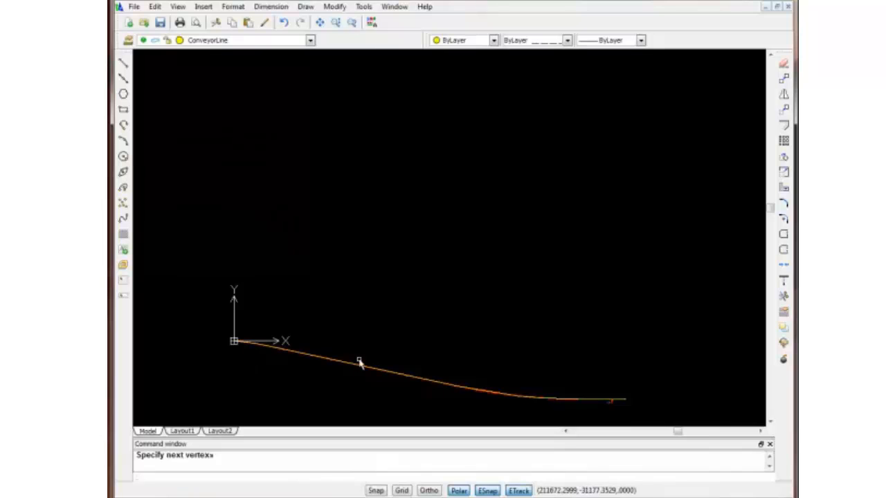
pyautogui.rightClick(390, 337)
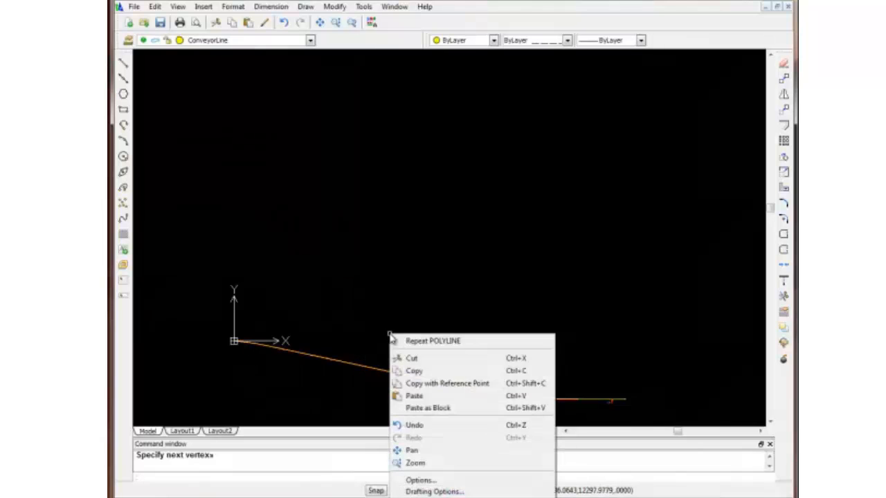
pyautogui.click(424, 451)
pyautogui.moveTo(434, 398); pyautogui.dragTo(466, 289)
pyautogui.scroll(3, 463, 287)
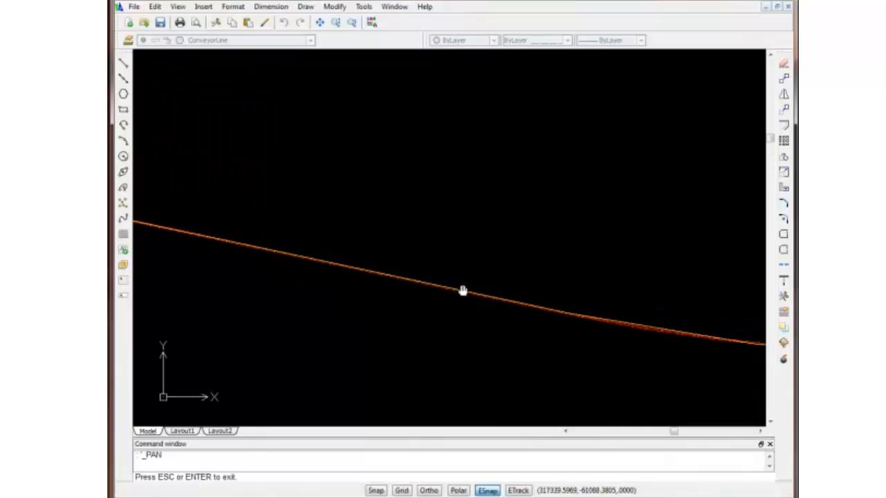
pyautogui.scroll(-2, 462, 288)
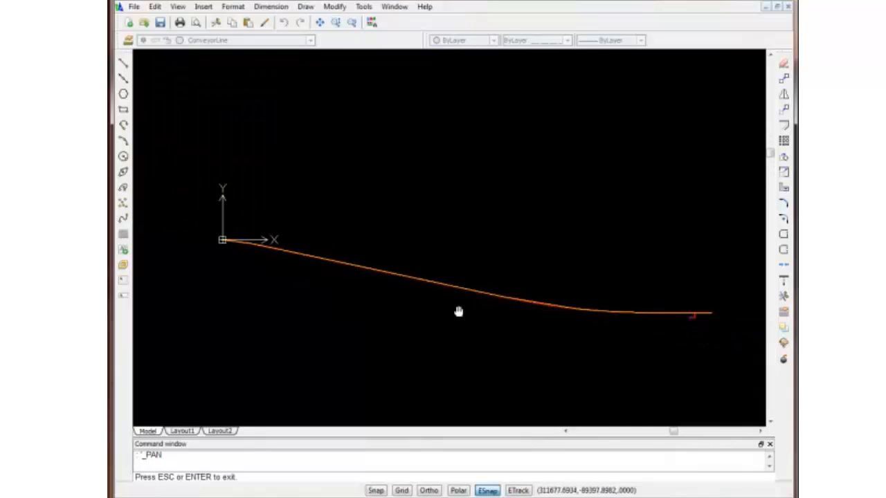
# - Save the drawing as example.dxf in the R2010 ASCII Drawing format, replacing the existing file
pyautogui.click(134, 7)
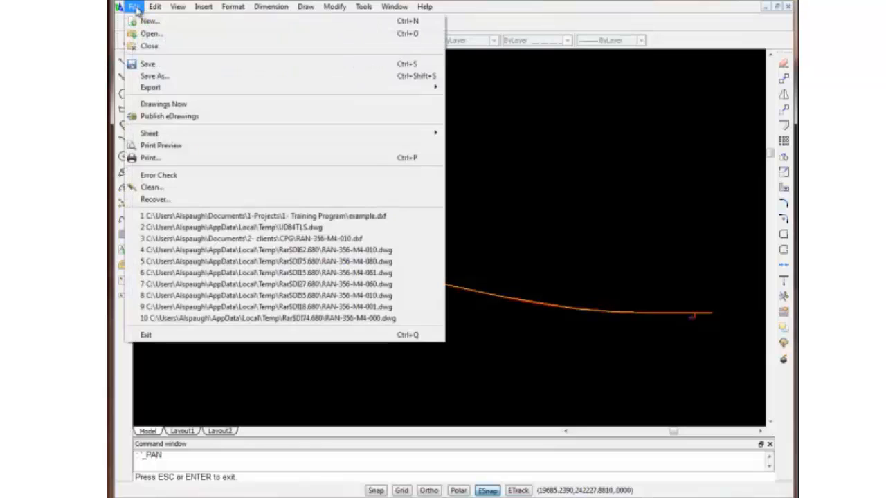
pyautogui.click(156, 77)
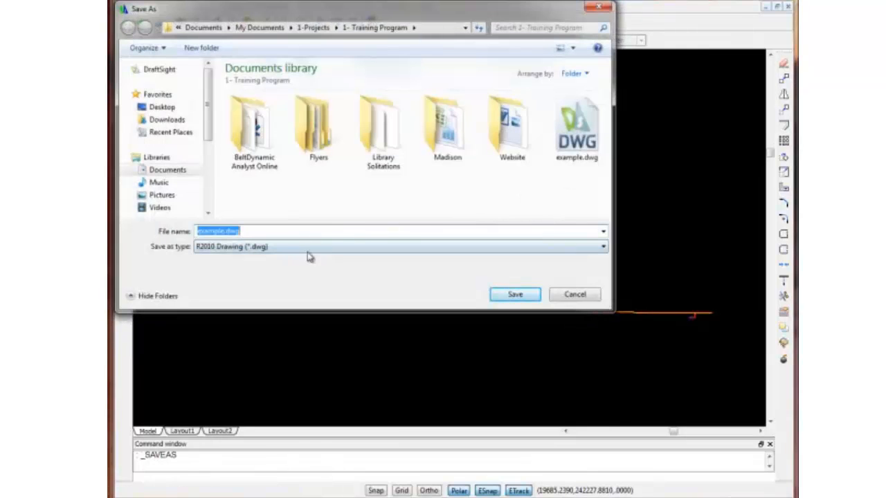
pyautogui.click(346, 250)
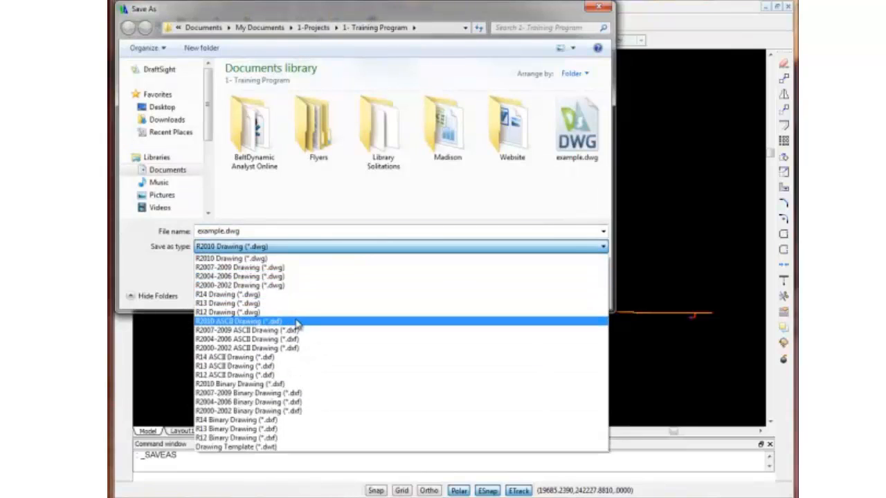
pyautogui.click(297, 323)
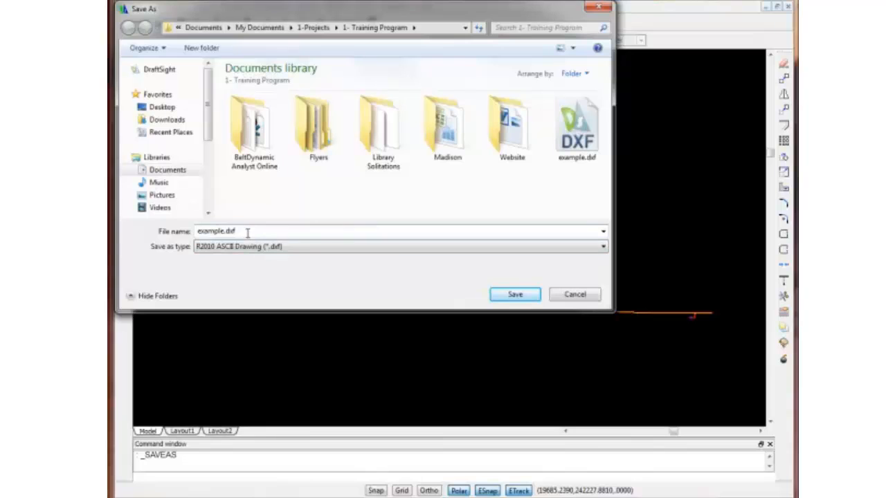
pyautogui.click(512, 298)
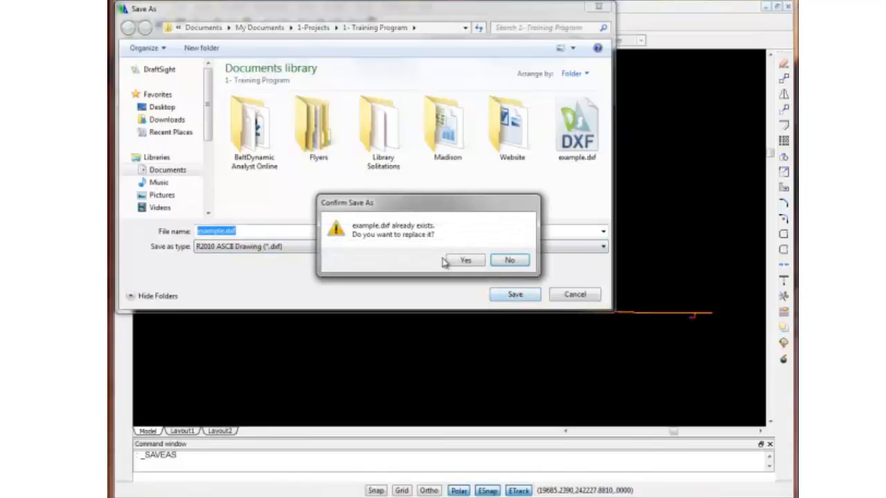
pyautogui.click(464, 262)
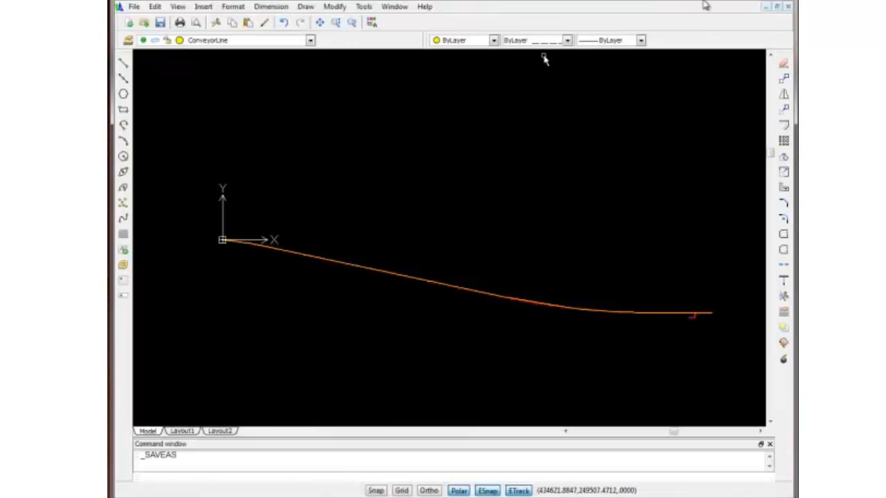
# - Switch to Belt Analyst and load example.dxf as the drawing source for inserting flights at flight 2
pyautogui.click(788, 7)
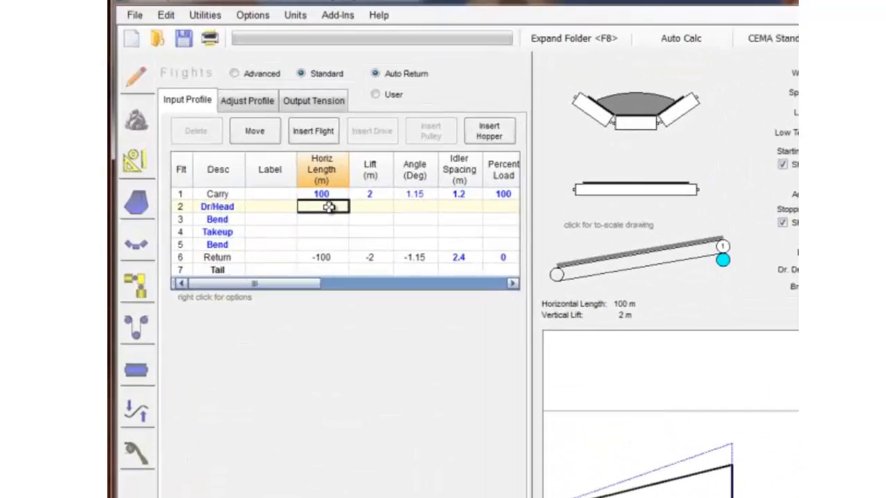
pyautogui.rightClick(329, 207)
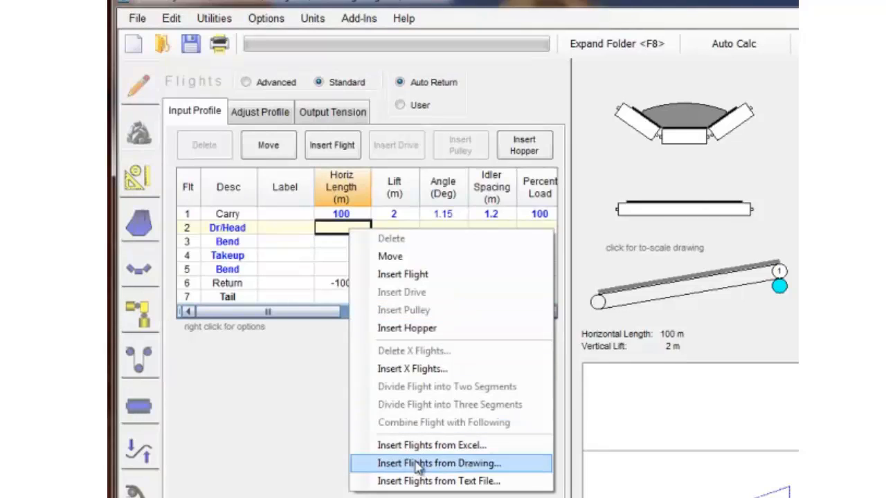
pyautogui.click(419, 464)
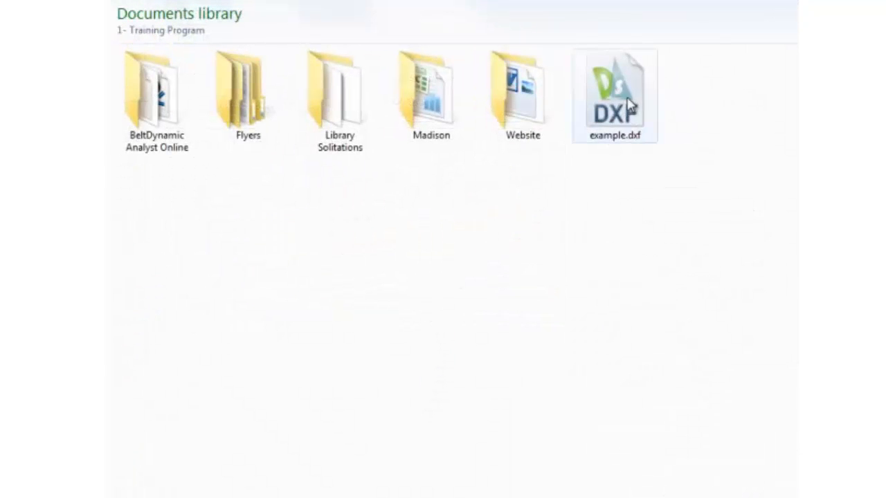
pyautogui.click(630, 105)
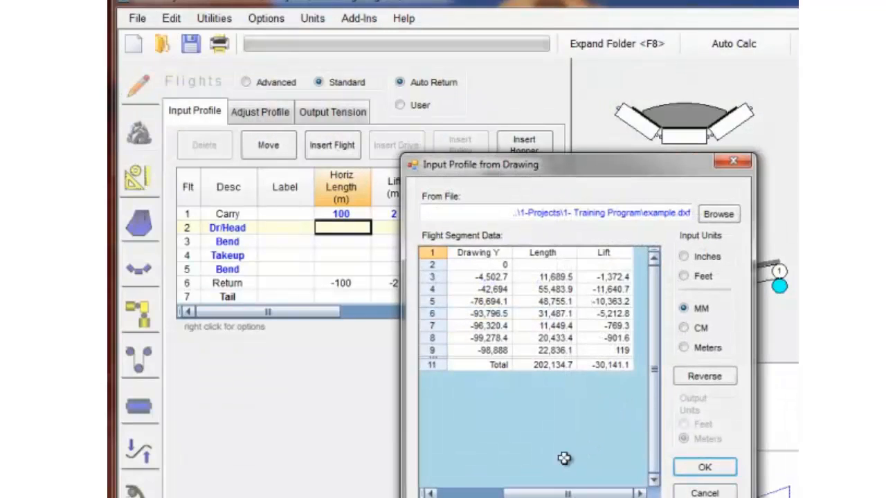
# - Set the drawing's input units to MM, review the segment lengths and lifts, and insert the flights into the profile
pyautogui.moveTo(553, 494); pyautogui.dragTo(489, 494)
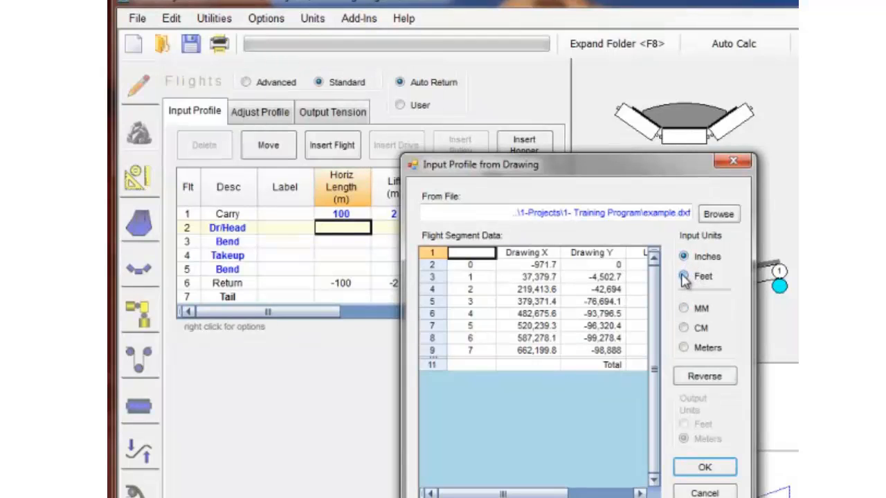
pyautogui.click(684, 277)
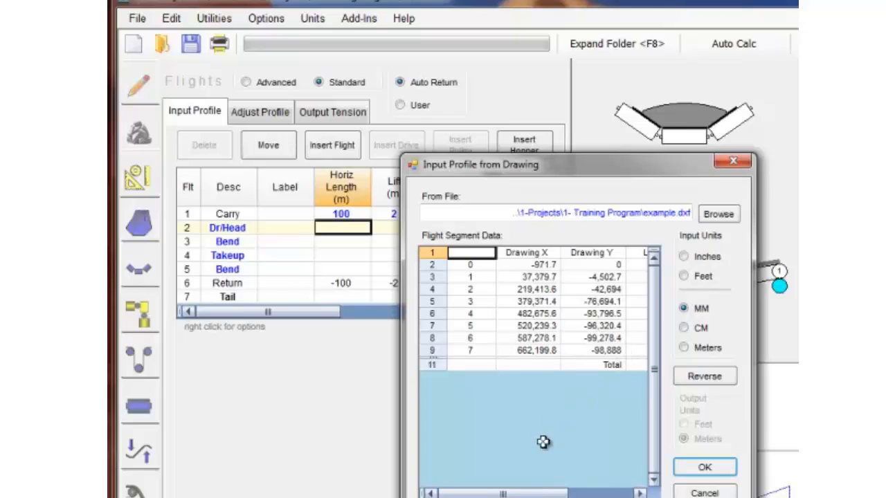
pyautogui.moveTo(538, 493); pyautogui.dragTo(609, 492)
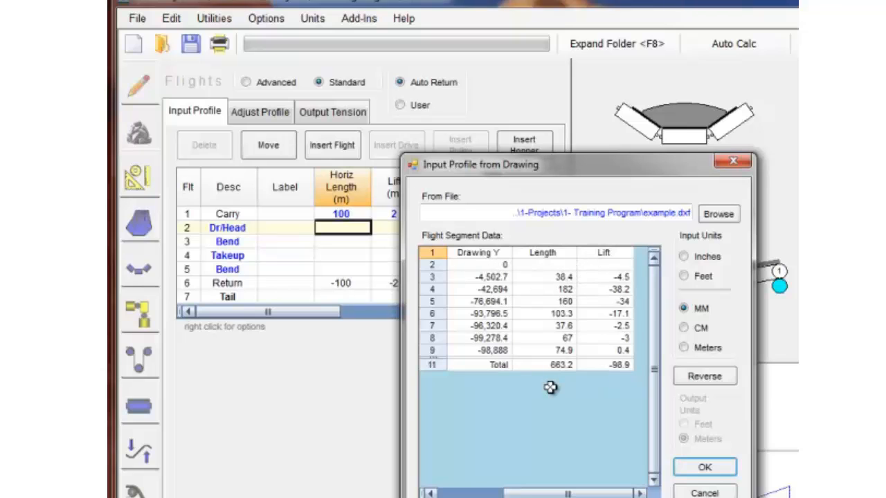
pyautogui.click(705, 468)
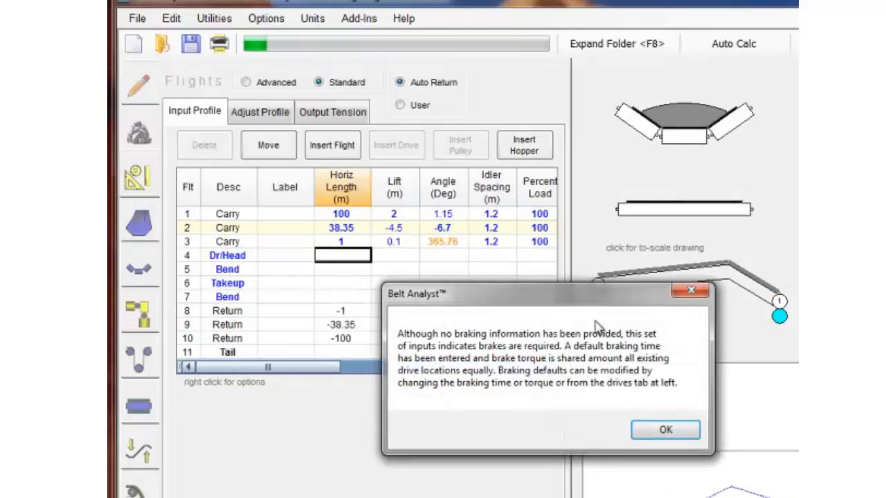
pyautogui.click(665, 431)
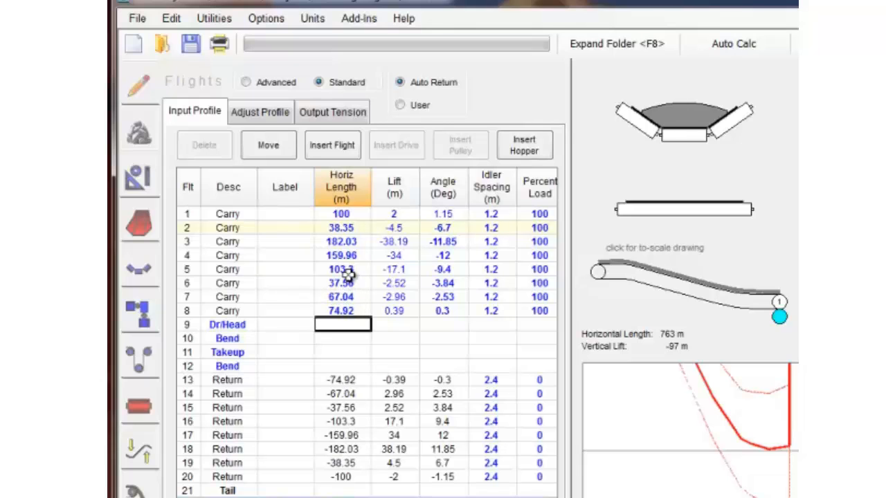
# - Change the selected belt's specification to Steel
pyautogui.click(142, 224)
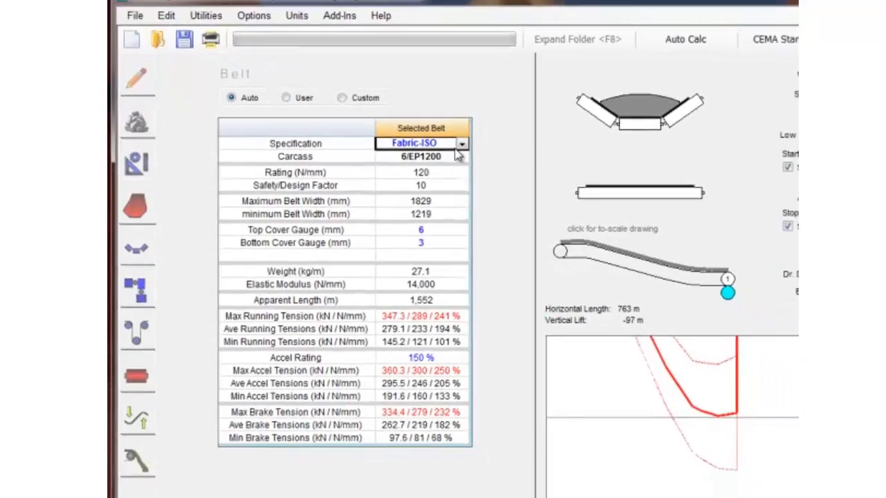
pyautogui.click(491, 155)
pyautogui.click(367, 177)
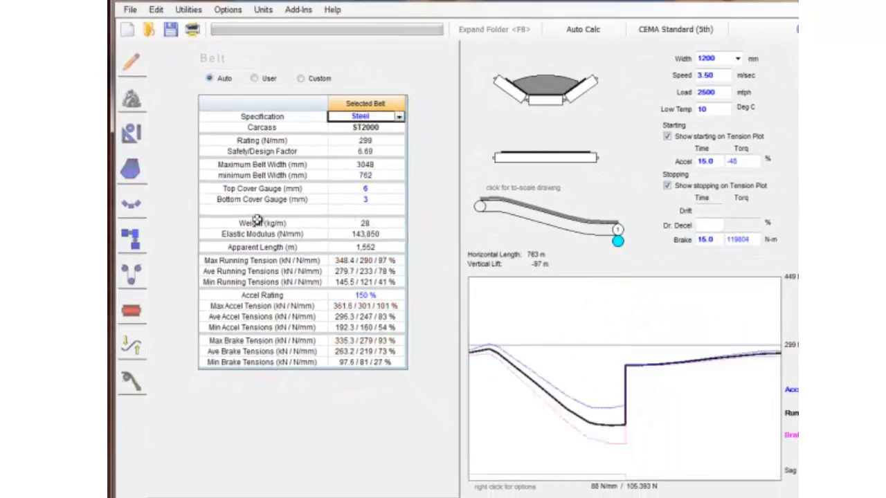
# - Review the expanded flight table and delete the original 100 m carry flight 1 together with its matching return flight
pyautogui.click(134, 136)
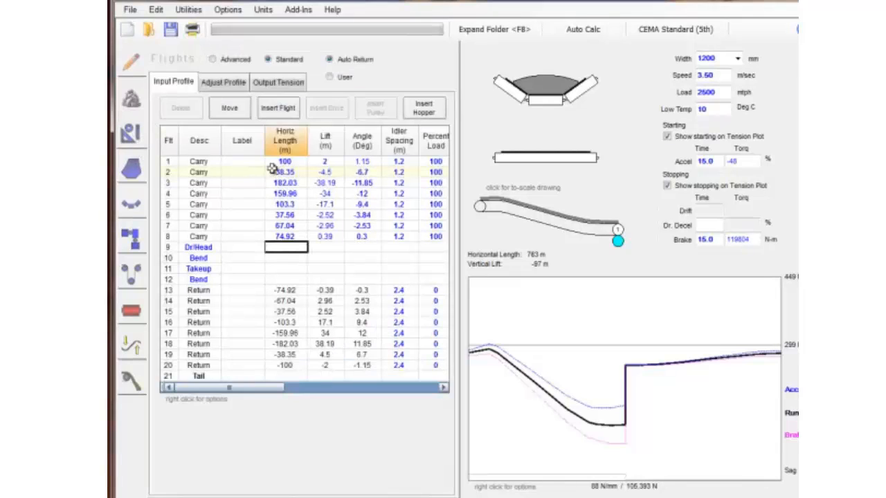
pyautogui.click(477, 28)
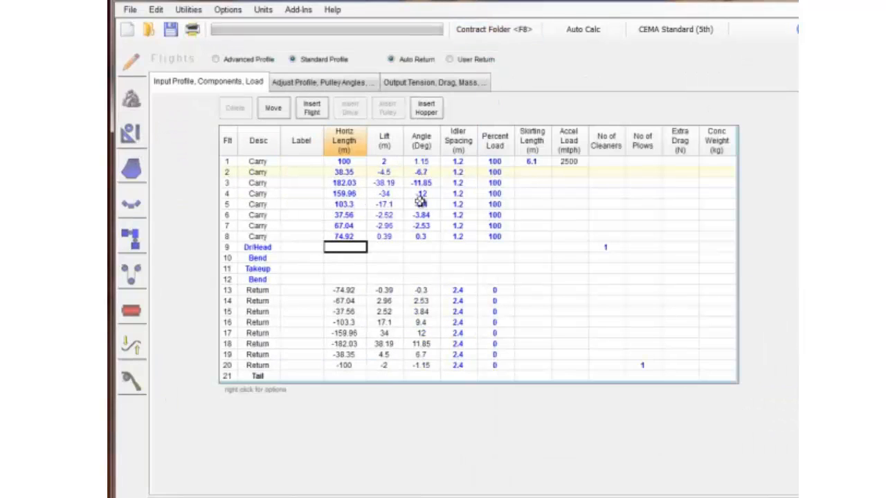
pyautogui.click(491, 31)
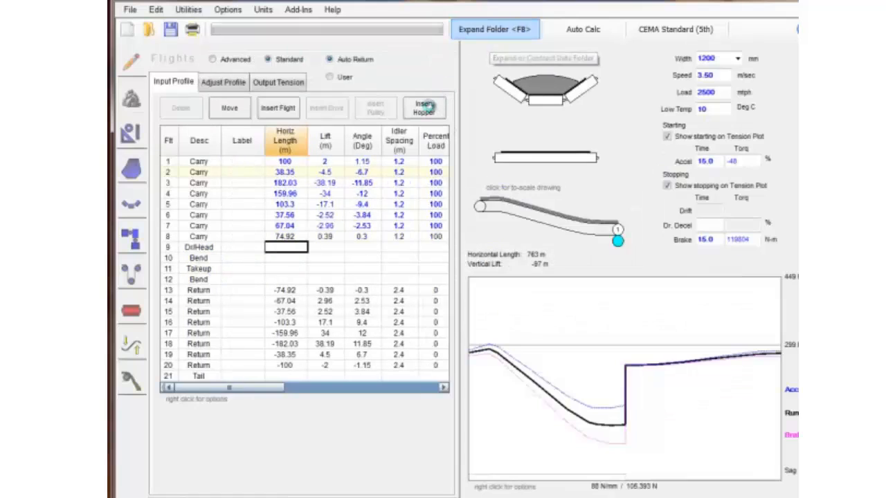
pyautogui.click(289, 161)
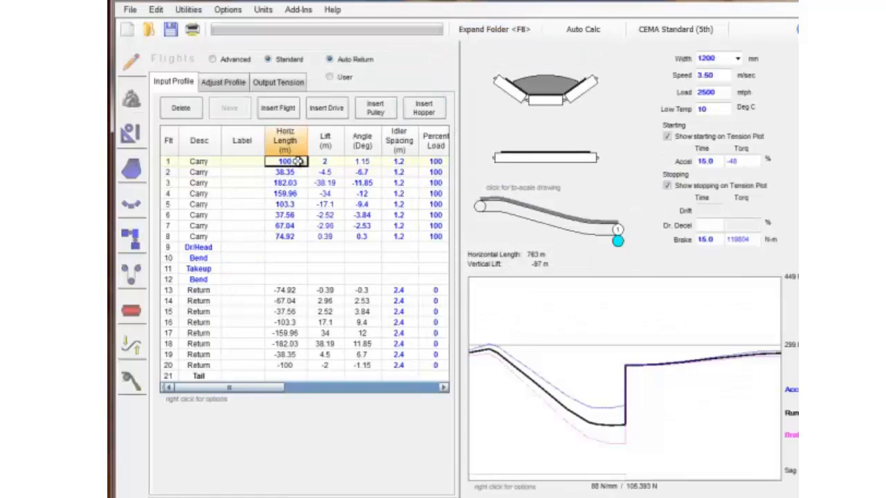
pyautogui.rightClick(304, 162)
pyautogui.click(339, 172)
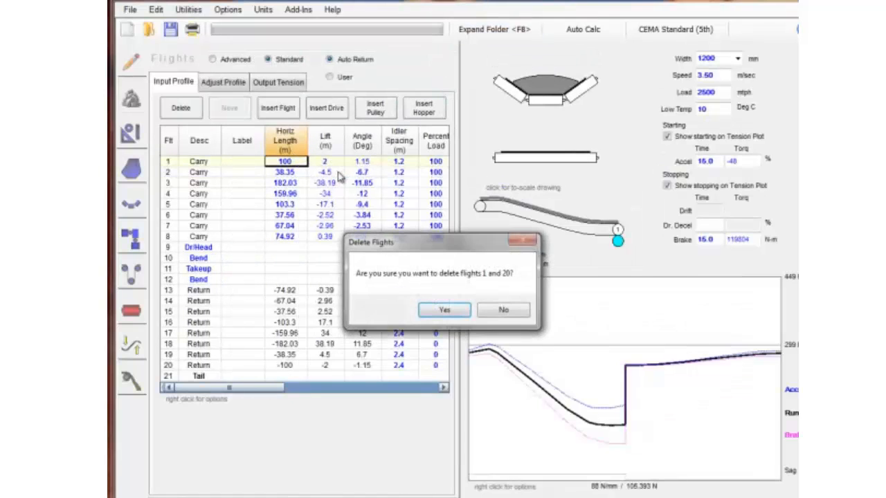
pyautogui.click(444, 310)
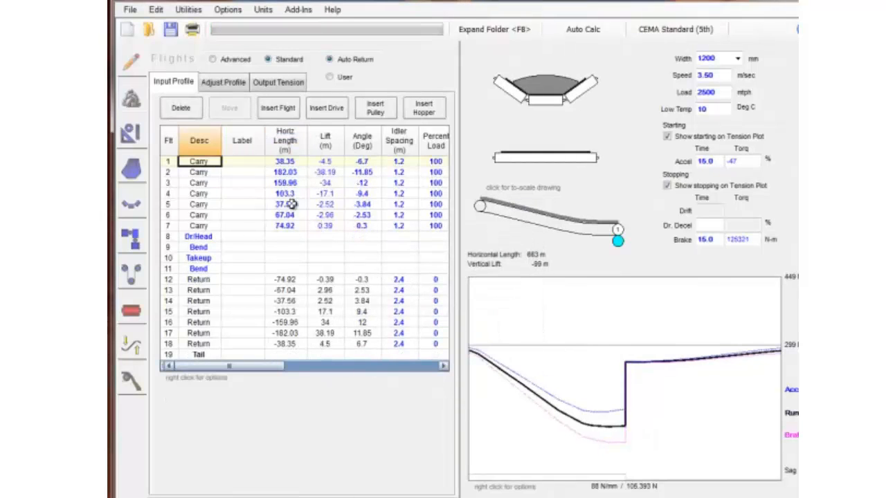
# - Change the return profile to user-defined and insert a return flight between the head drive and the first bend
pyautogui.click(293, 204)
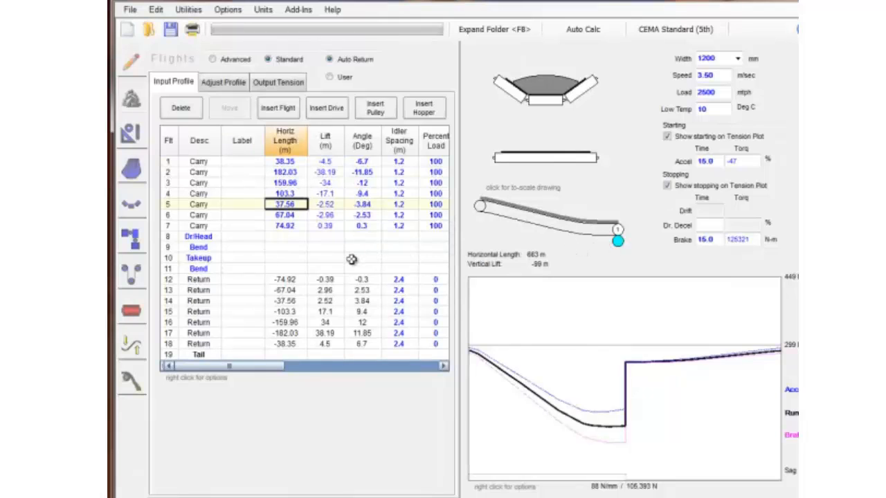
pyautogui.click(204, 248)
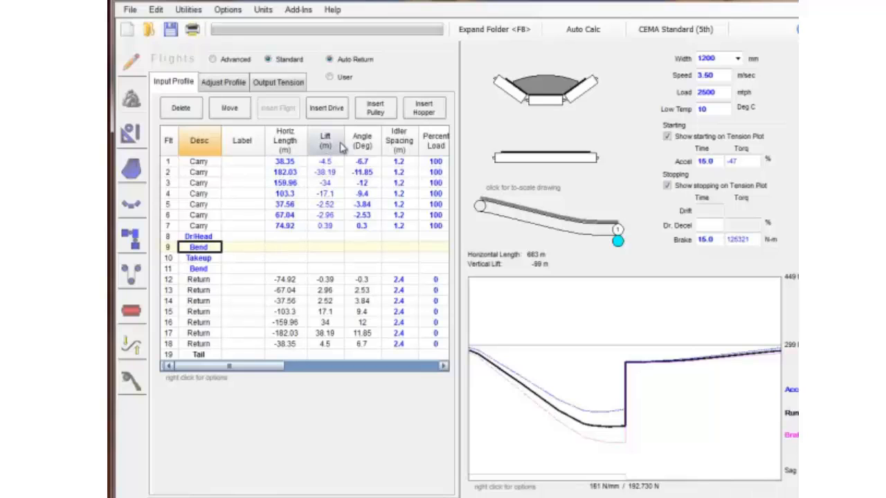
pyautogui.click(339, 79)
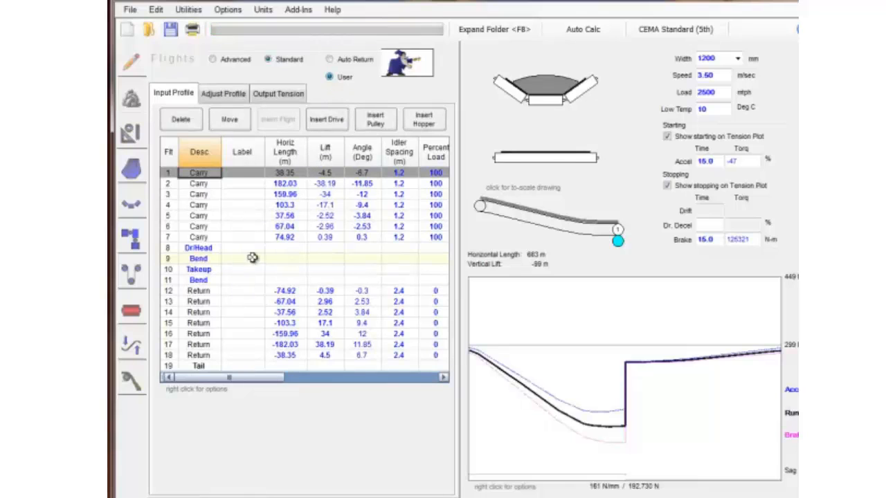
pyautogui.click(239, 257)
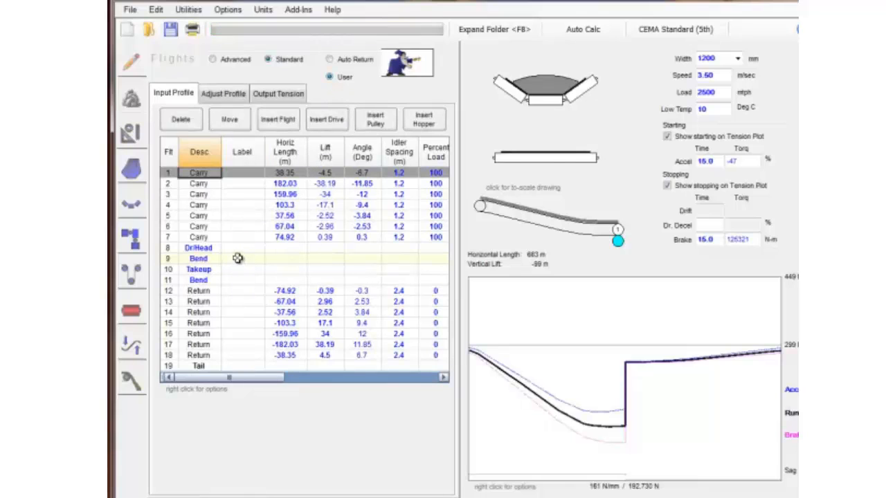
pyautogui.click(279, 121)
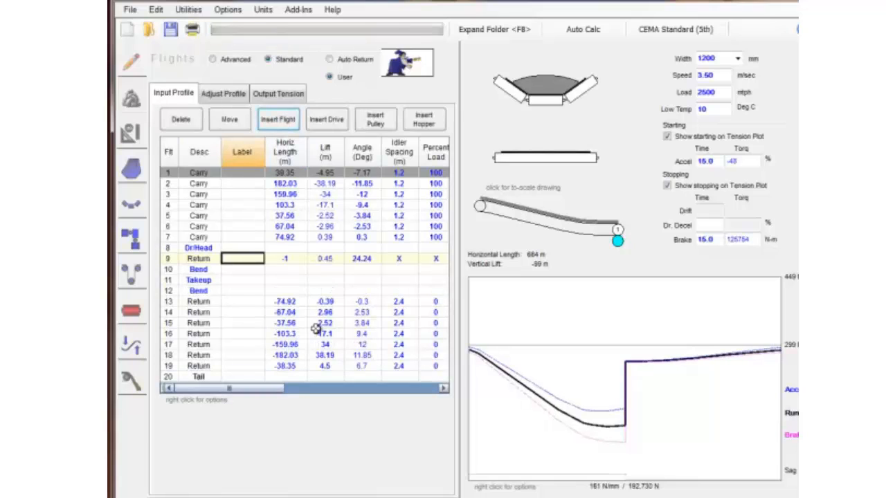
# - Make return flight 13 the calculated return flight
pyautogui.click(290, 302)
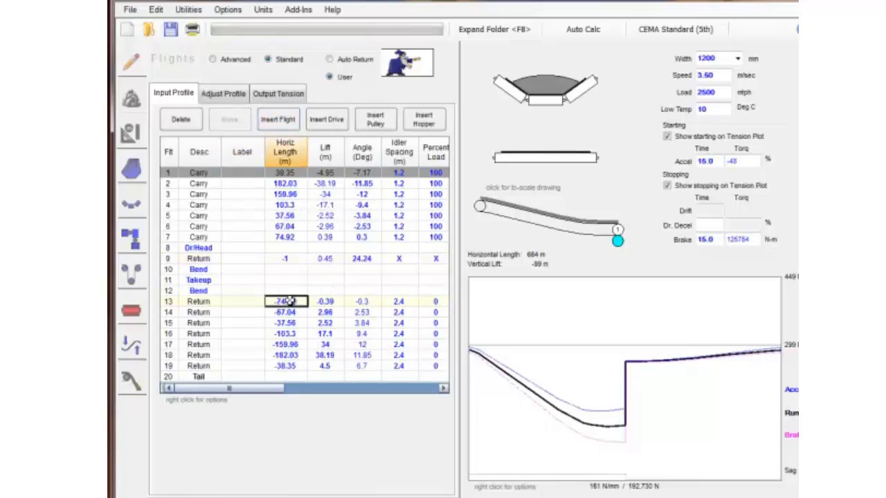
pyautogui.rightClick(291, 303)
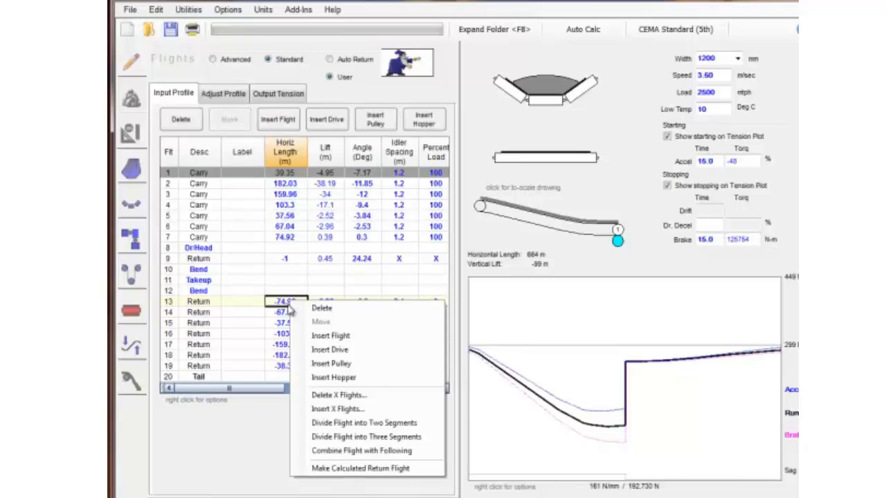
pyautogui.click(340, 472)
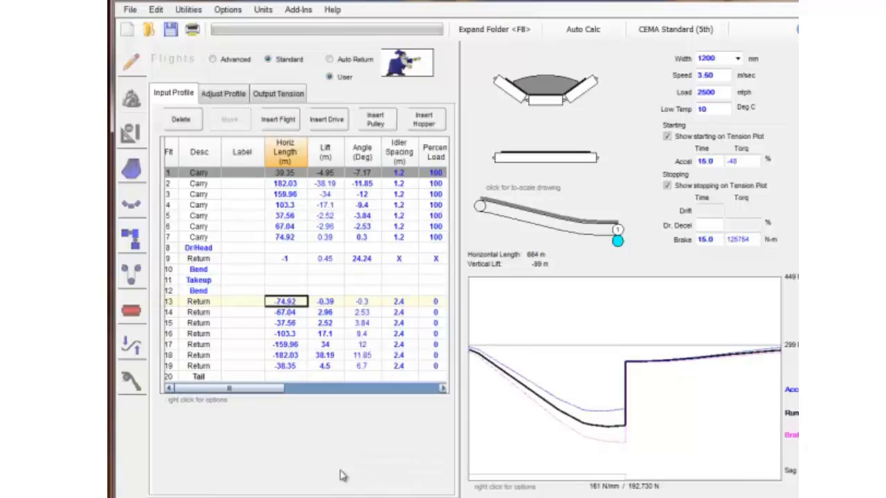
# - Set the return flight after the head drive to a horizontal length of -10 m and an angle of -0.3 degrees
pyautogui.click(290, 258)
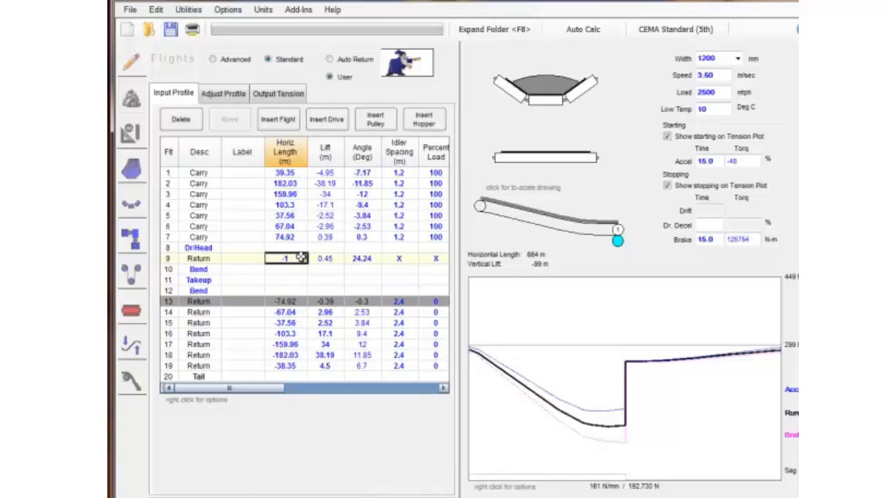
pyautogui.press('BackSpace')
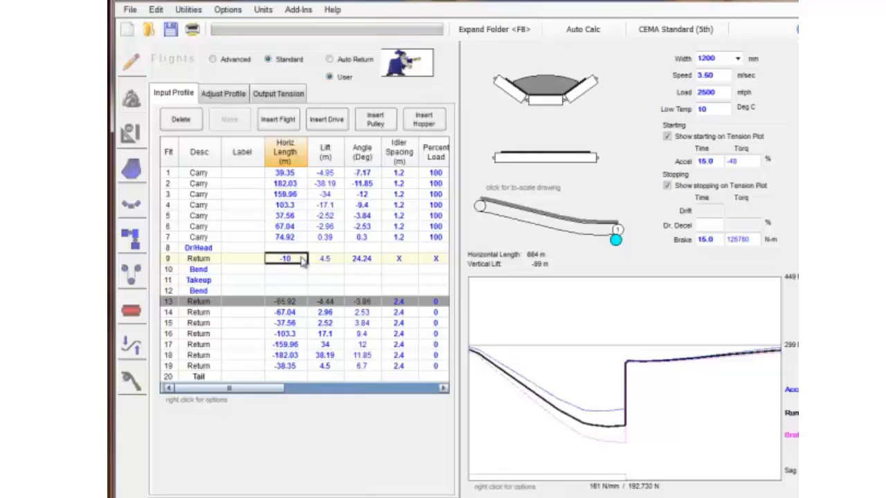
pyautogui.press('Tab')
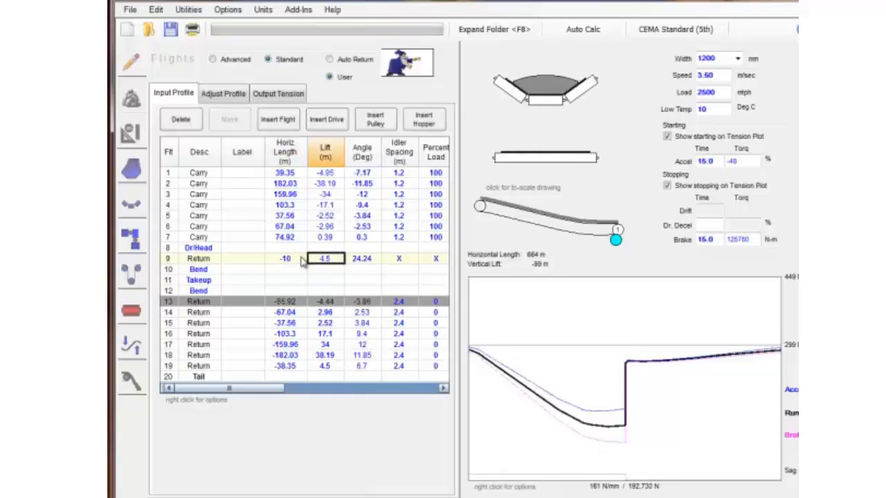
pyautogui.press('Tab')
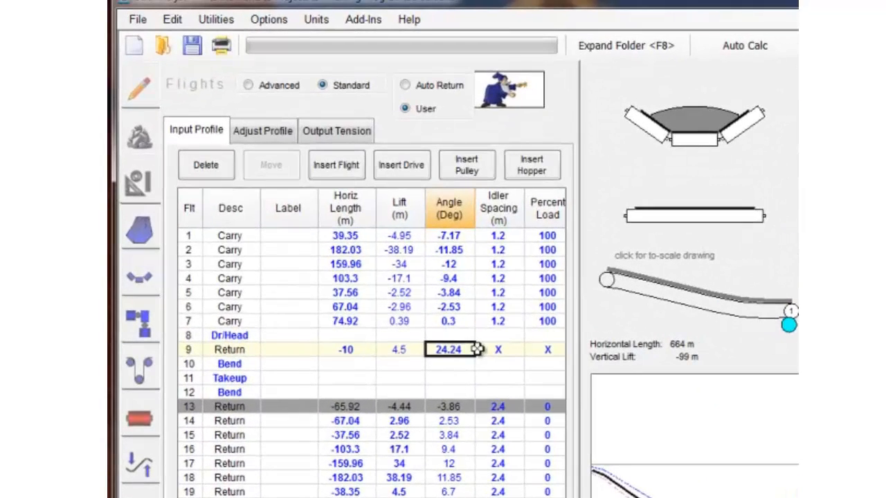
pyautogui.press('BackSpace')
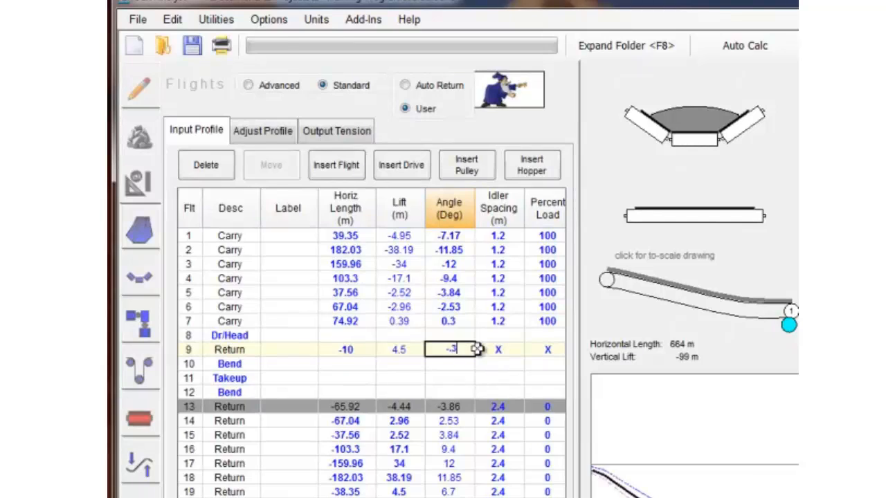
pyautogui.write('-.3')
pyautogui.press('Return')
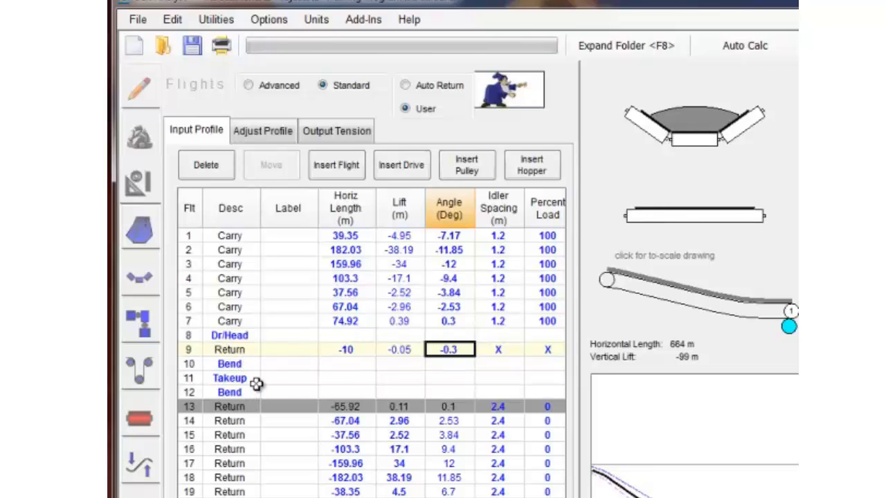
# - Insert a return flight between the first bend and the takeup with a lift of -3 m and horizontal length 0
pyautogui.click(276, 375)
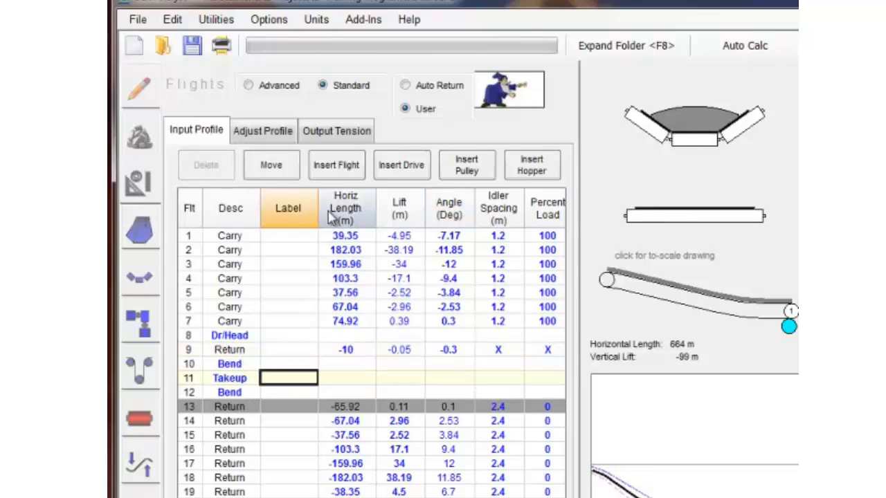
pyautogui.click(336, 170)
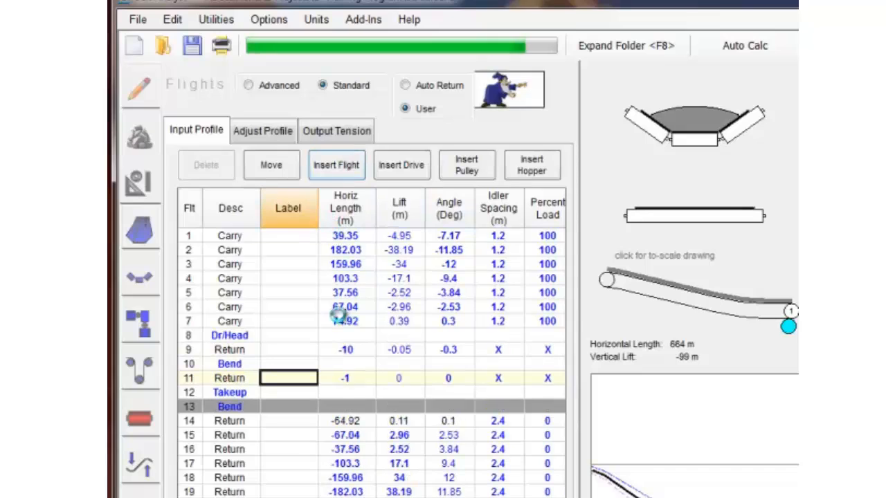
pyautogui.click(392, 378)
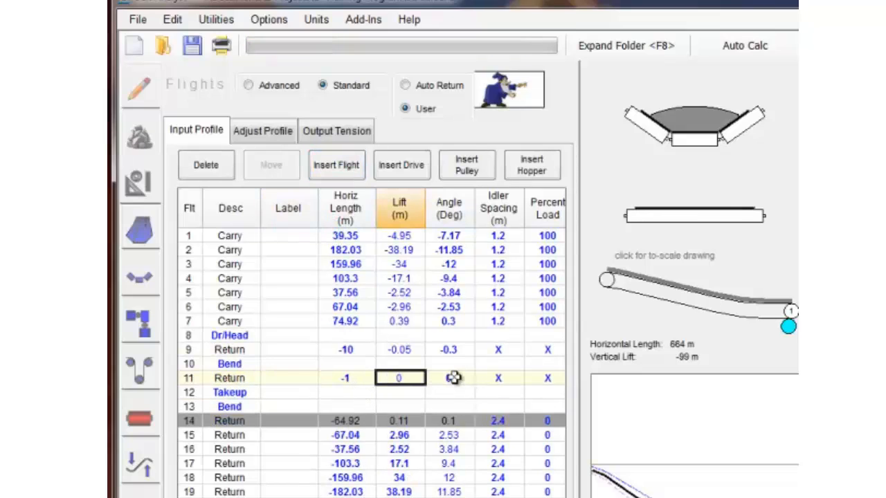
pyautogui.write('-')
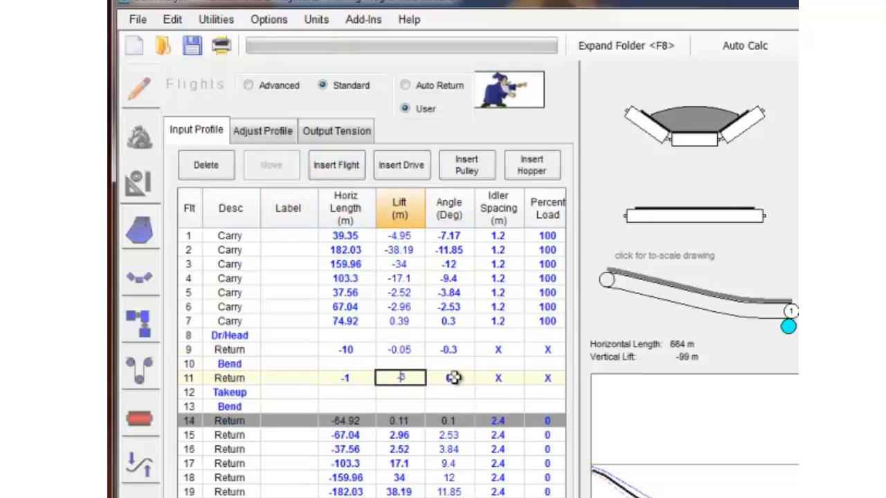
pyautogui.write('3')
pyautogui.press('Return')
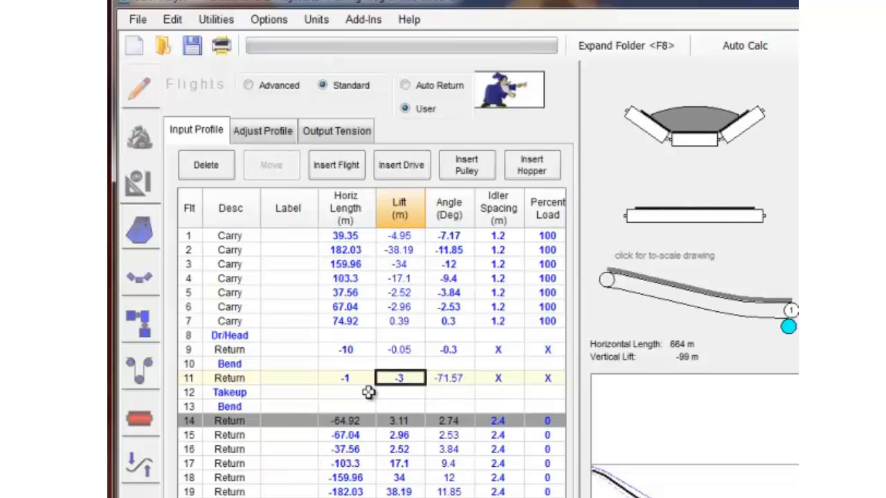
pyautogui.click(346, 378)
pyautogui.write('0')
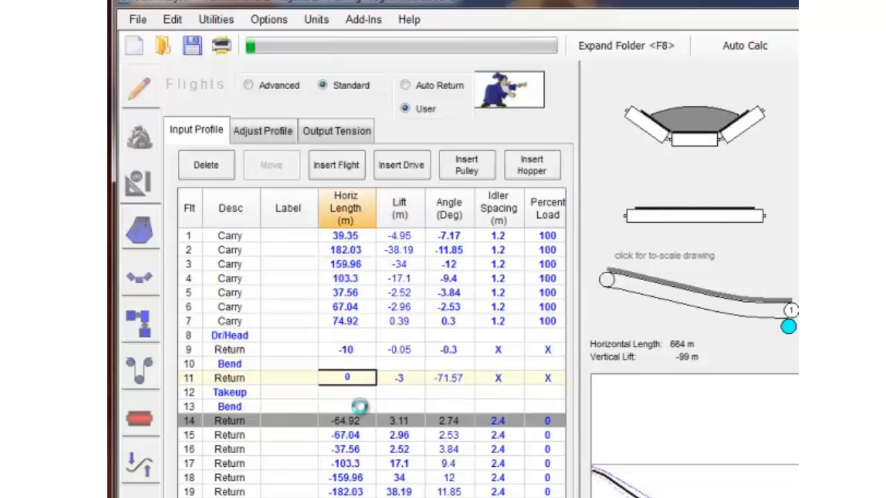
pyautogui.press('Return')
# - Insert a return flight between the takeup and the second bend and set its lift to 3 m
pyautogui.click(340, 406)
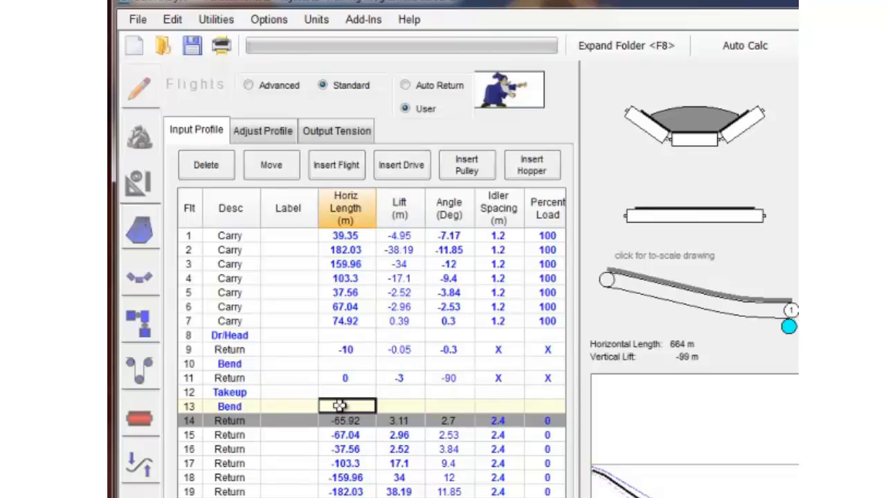
pyautogui.click(341, 166)
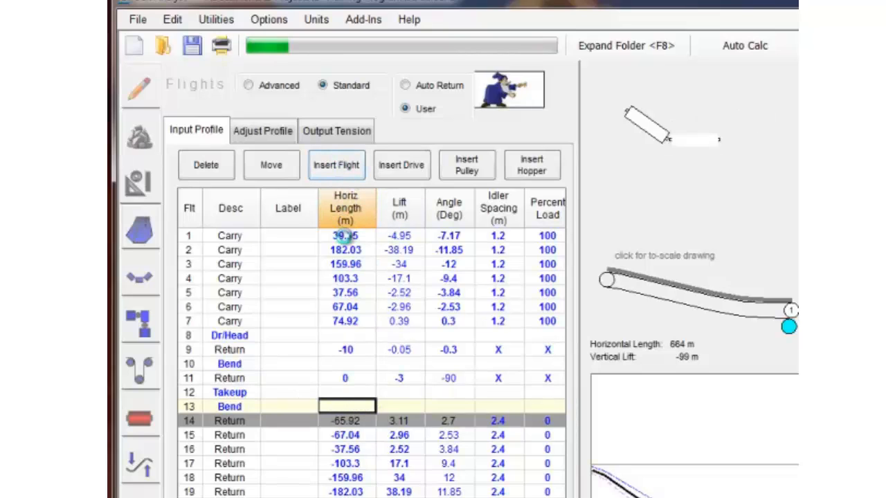
pyautogui.click(412, 410)
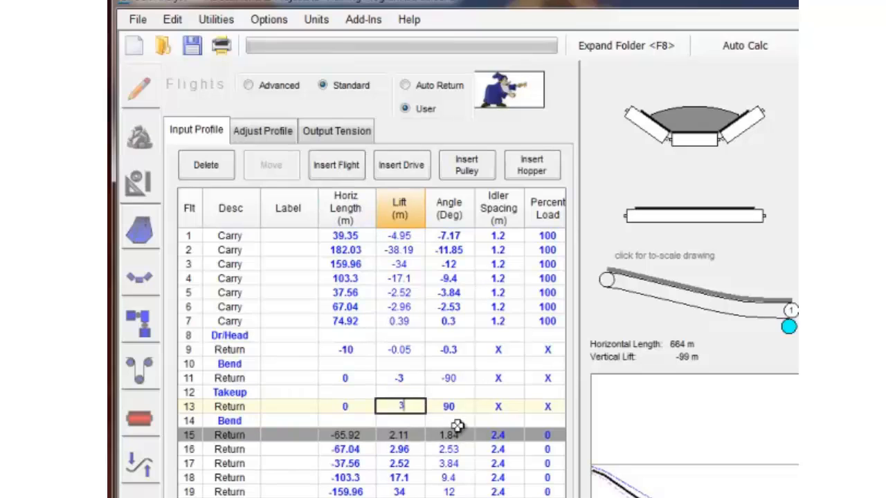
pyautogui.write('3')
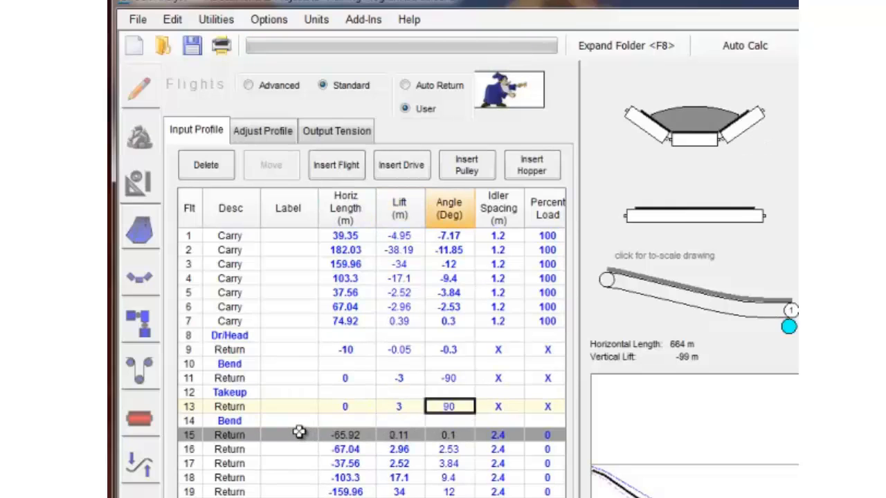
pyautogui.click(285, 420)
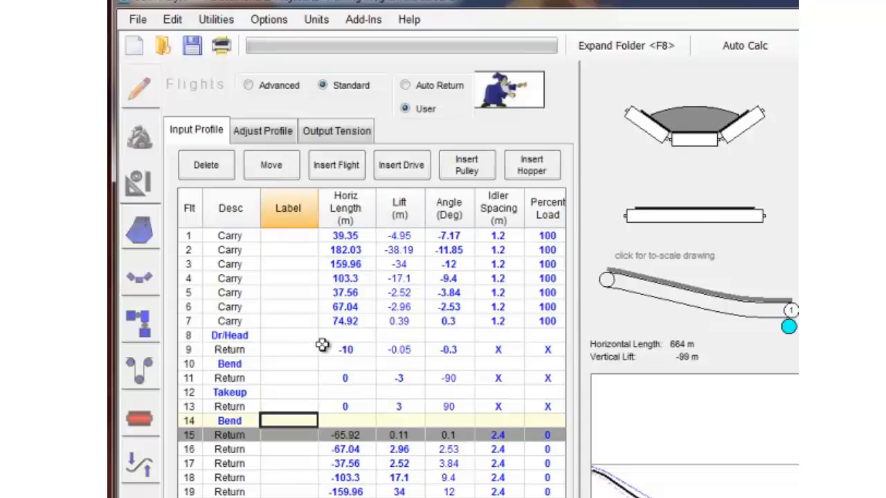
# - Examine the head drive, bend pulleys and takeup in the to-scale belt drawing, then close it
pyautogui.rightClick(753, 314)
pyautogui.click(772, 316)
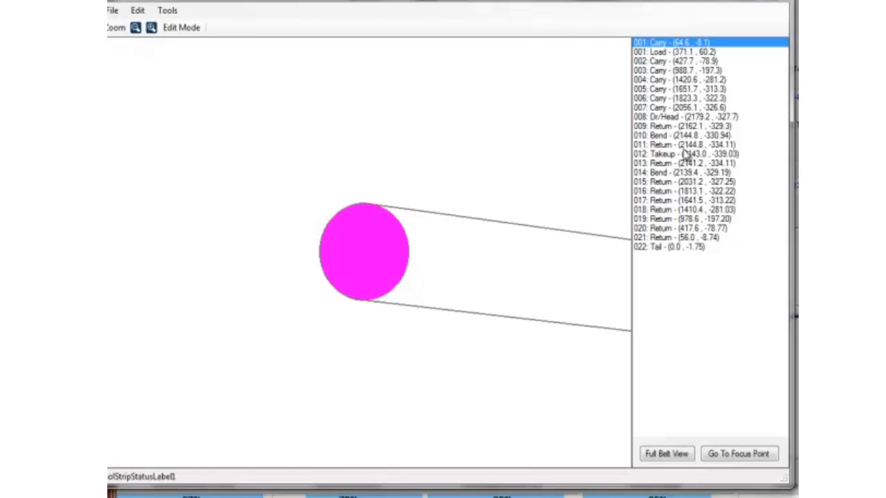
pyautogui.click(680, 116)
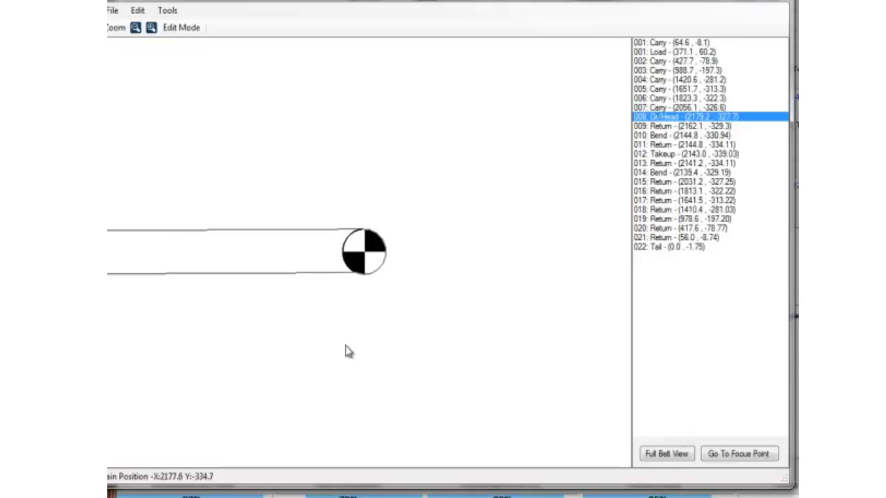
pyautogui.moveTo(346, 352); pyautogui.dragTo(546, 315)
pyautogui.scroll(-2, 544, 314)
pyautogui.moveTo(433, 344); pyautogui.dragTo(484, 340)
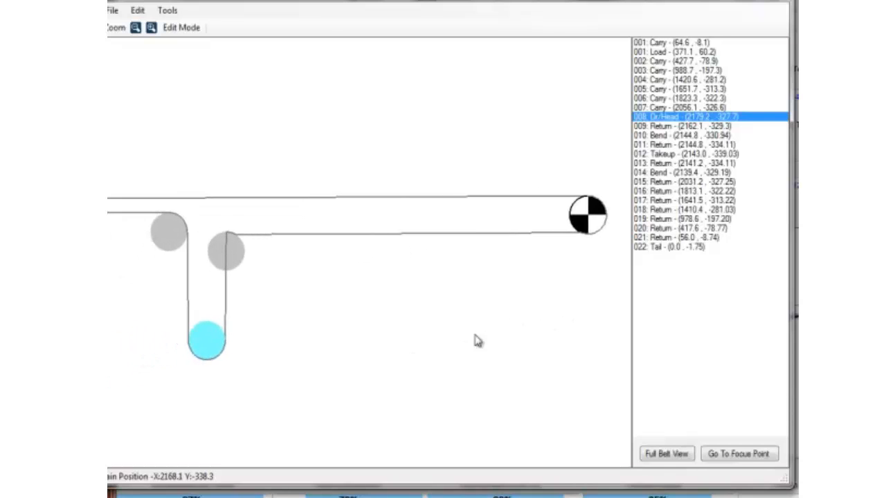
pyautogui.scroll(-1, 457, 341)
pyautogui.moveTo(430, 350); pyautogui.dragTo(486, 321)
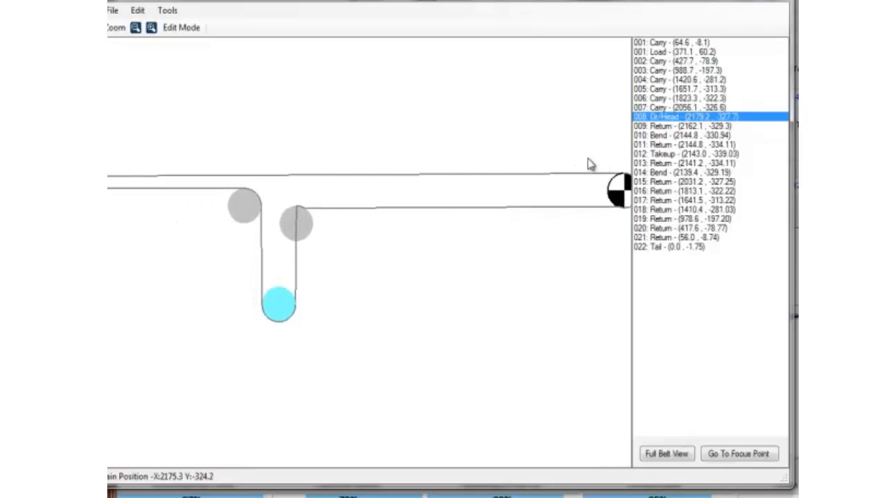
pyautogui.click(779, 3)
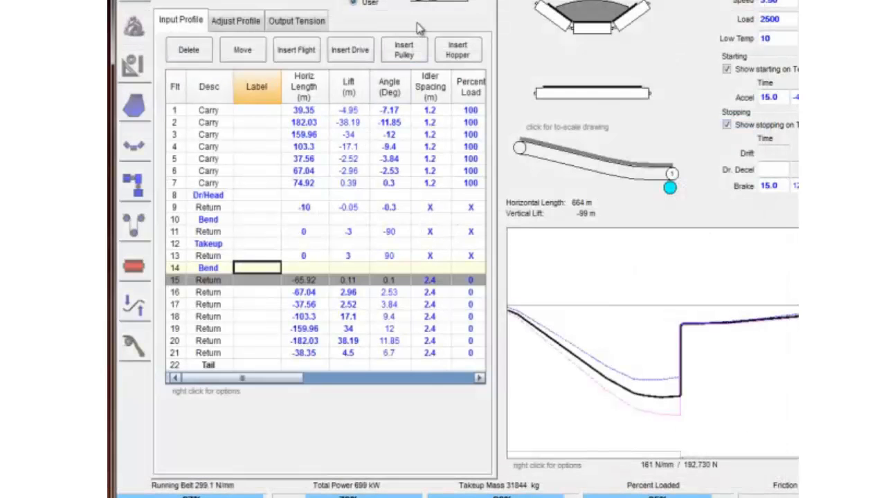
# - Run the Pulley Angle Wizard to complete the belt path and apply the automatic T1 angle to the head drive pulley
pyautogui.click(443, 14)
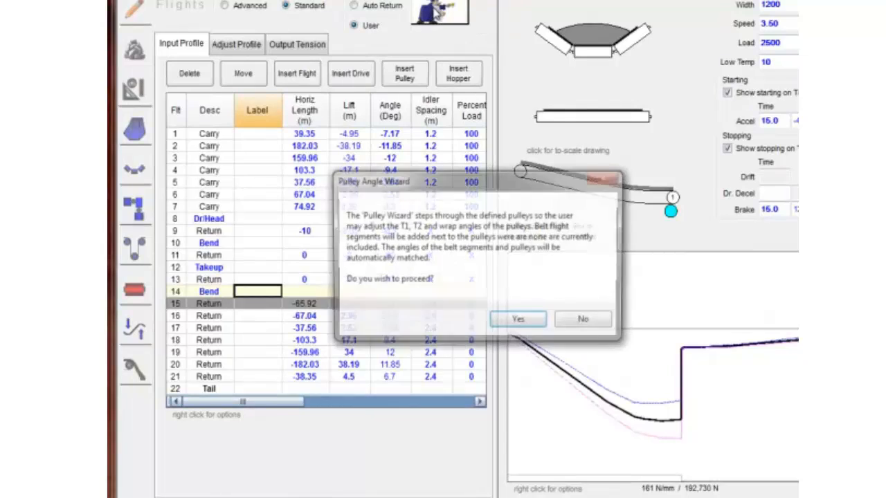
pyautogui.click(518, 322)
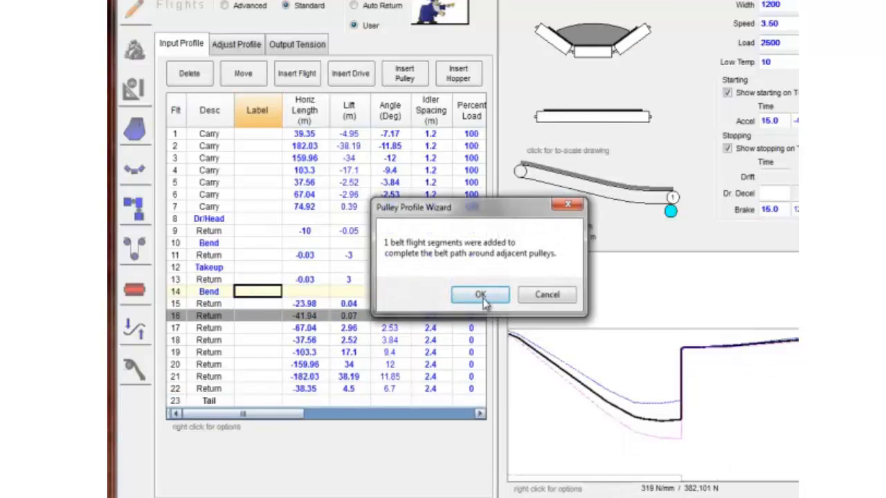
pyautogui.click(482, 296)
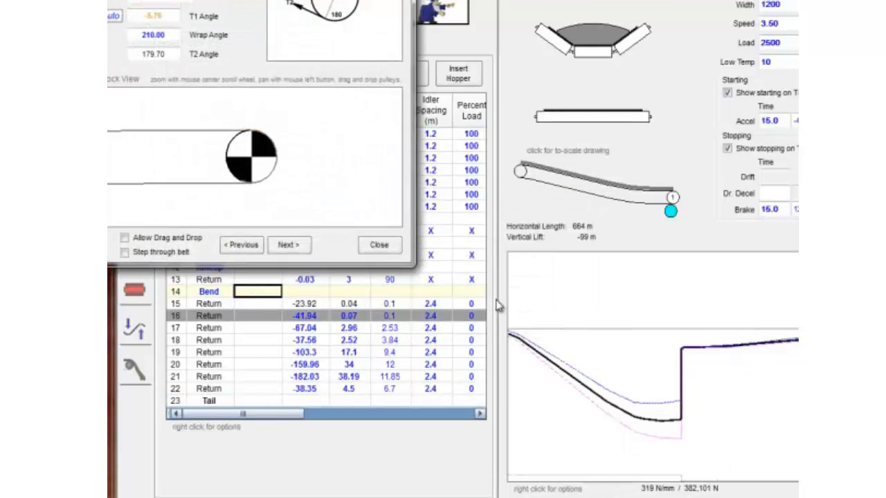
pyautogui.moveTo(290, 189); pyautogui.dragTo(346, 178)
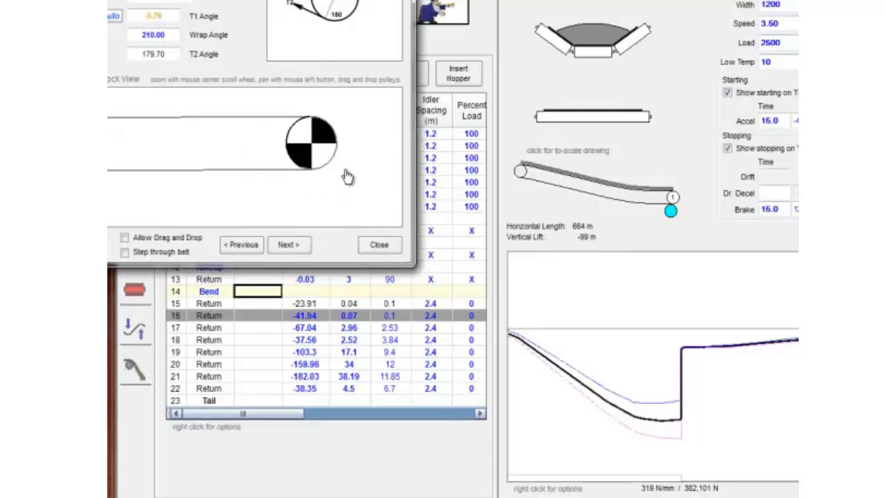
pyautogui.click(112, 17)
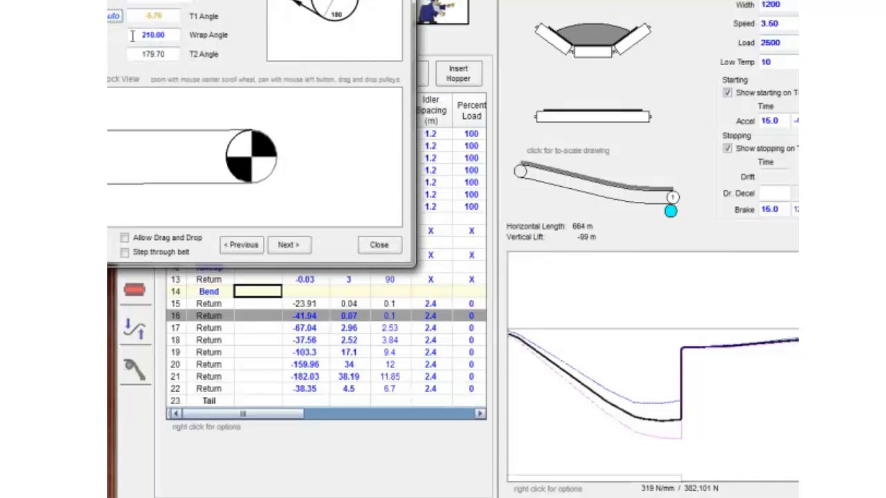
# - Examine the belt path around the head drive, bend pulleys and takeup in the wizard's Block View
pyautogui.moveTo(238, 139); pyautogui.dragTo(311, 149)
pyautogui.scroll(-1, 309, 149)
pyautogui.moveTo(231, 162); pyautogui.dragTo(354, 165)
pyautogui.moveTo(207, 180); pyautogui.dragTo(357, 157)
pyautogui.moveTo(202, 157); pyautogui.dragTo(277, 144)
pyautogui.moveTo(279, 180); pyautogui.dragTo(277, 104)
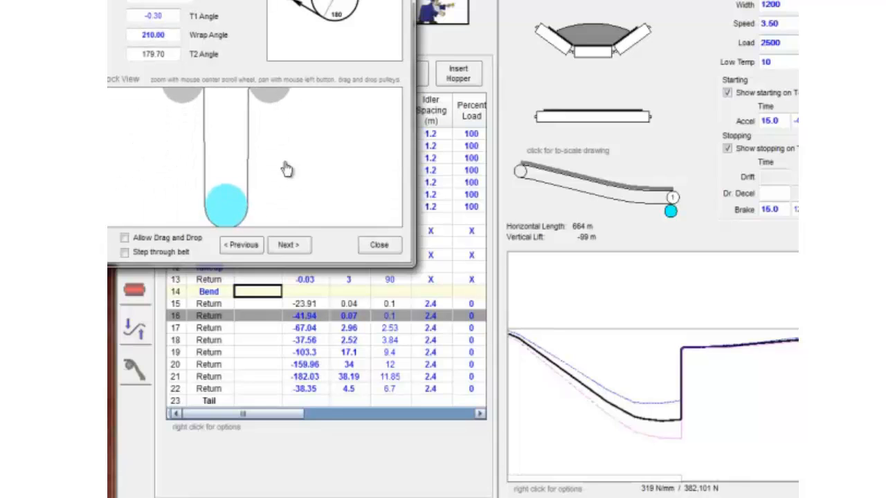
pyautogui.moveTo(286, 164)
pyautogui.mouseDown()
pyautogui.moveTo(279, 209)
pyautogui.moveTo(313, 117)
pyautogui.mouseUp()
pyautogui.moveTo(290, 180)
pyautogui.mouseDown()
pyautogui.moveTo(320, 203)
pyautogui.moveTo(259, 175)
pyautogui.moveTo(316, 174)
pyautogui.moveTo(297, 170)
pyautogui.mouseUp()
pyautogui.scroll(-4, 320, 189)
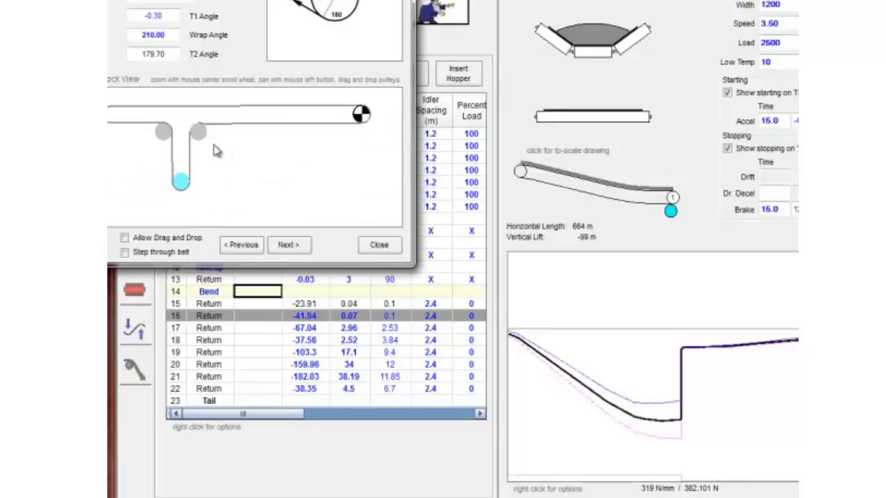
pyautogui.moveTo(215, 151); pyautogui.dragTo(278, 159)
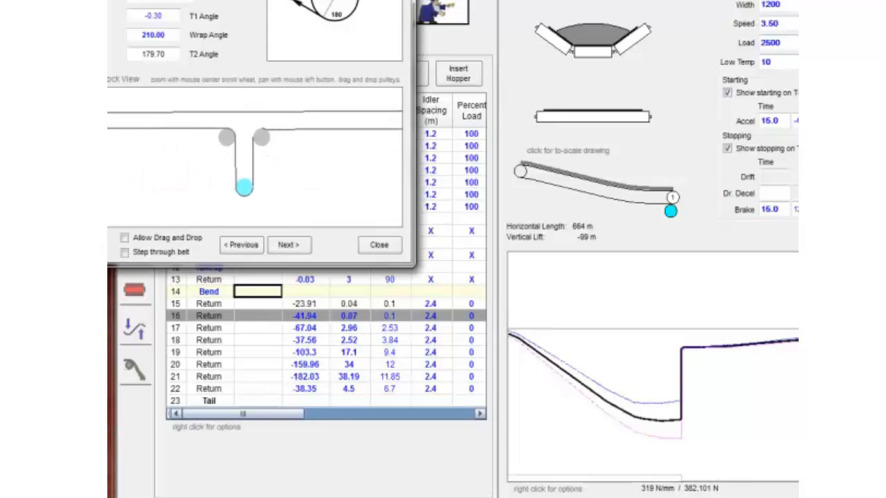
pyautogui.moveTo(176, 0); pyautogui.dragTo(396, 0)
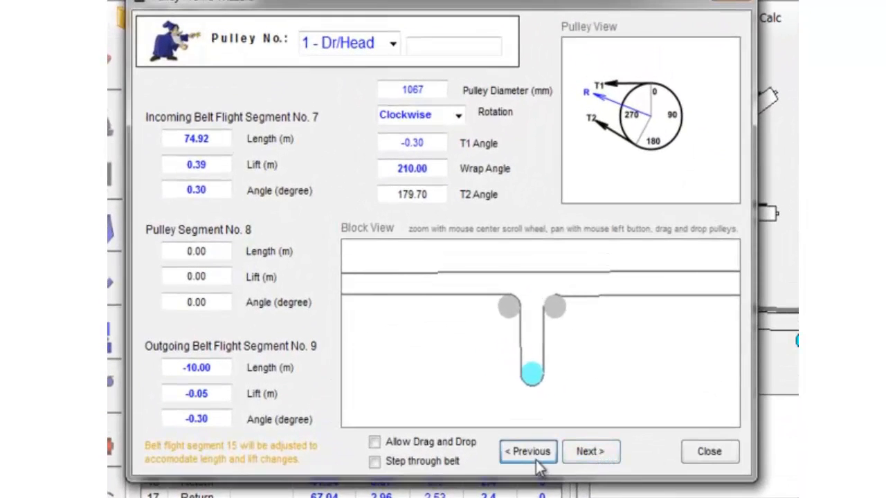
# - Step through the Tail, Dr/Head and first Bend pulleys in the wizard, then close it and return to the flight table
pyautogui.click(532, 457)
pyautogui.click(590, 457)
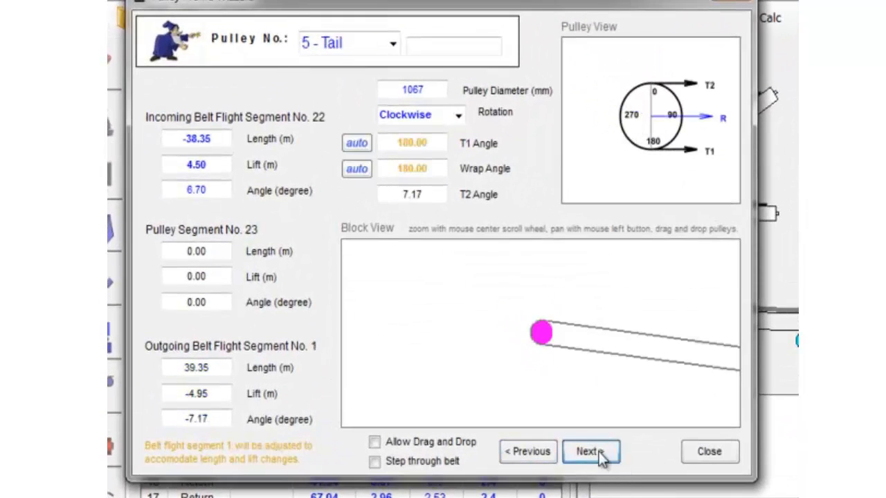
pyautogui.click(595, 457)
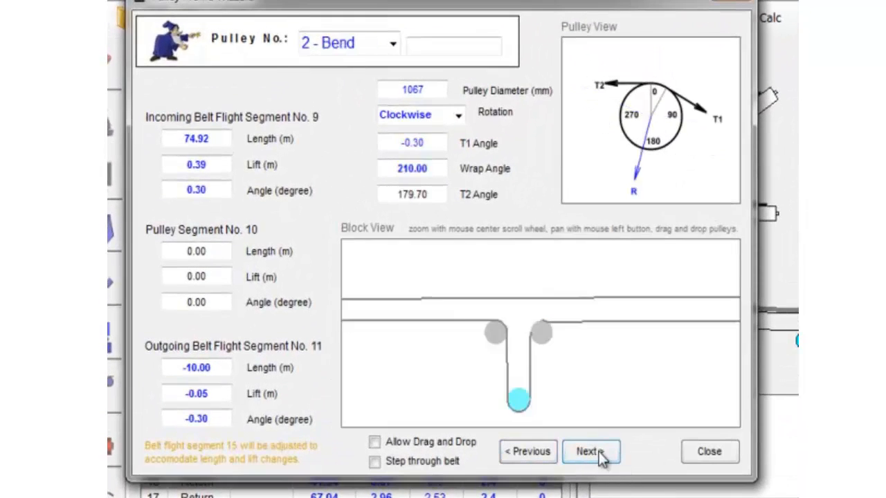
pyautogui.click(706, 454)
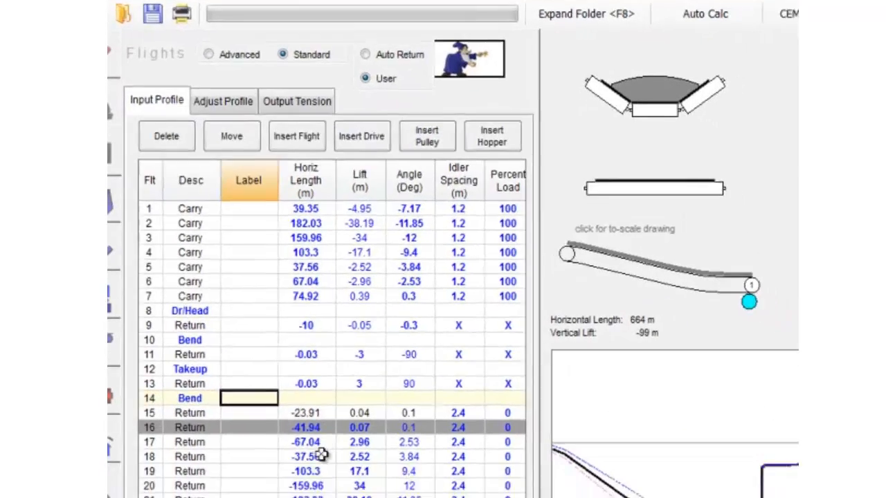
pyautogui.click(322, 454)
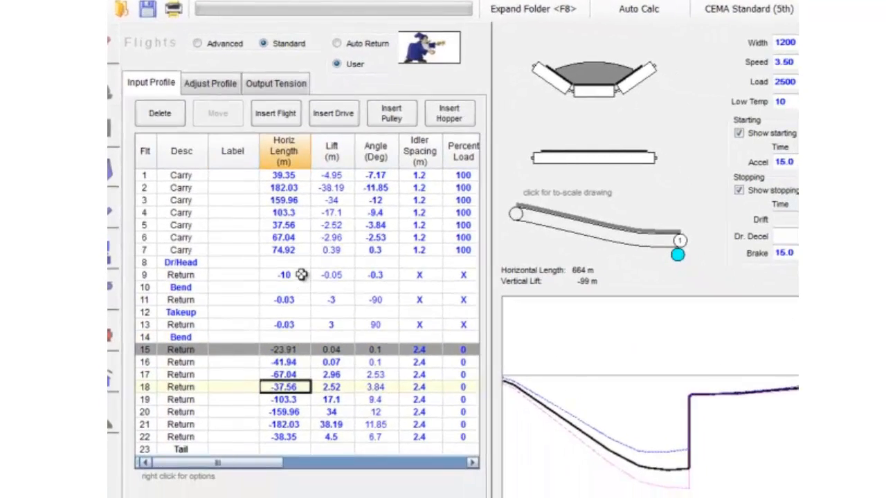
# - Inspect the belt path around the Dr/Head pulley and takeup in the 2D profile view, then close the view
pyautogui.rightClick(644, 241)
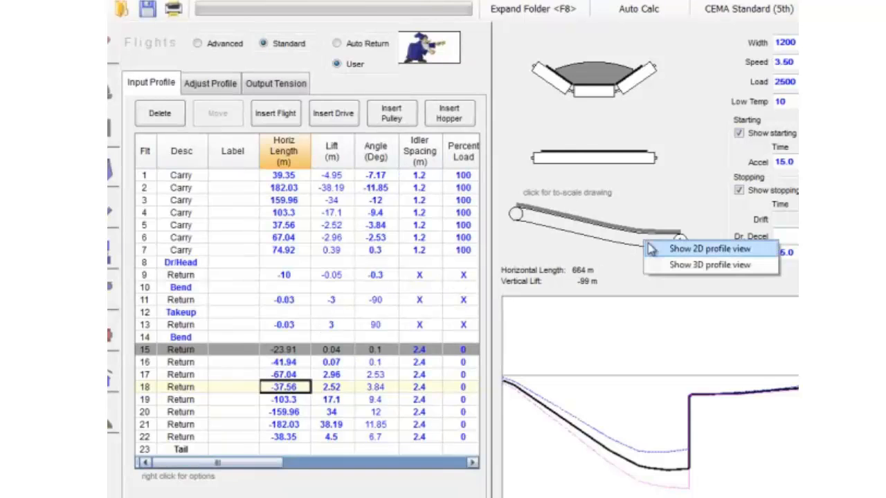
pyautogui.click(685, 250)
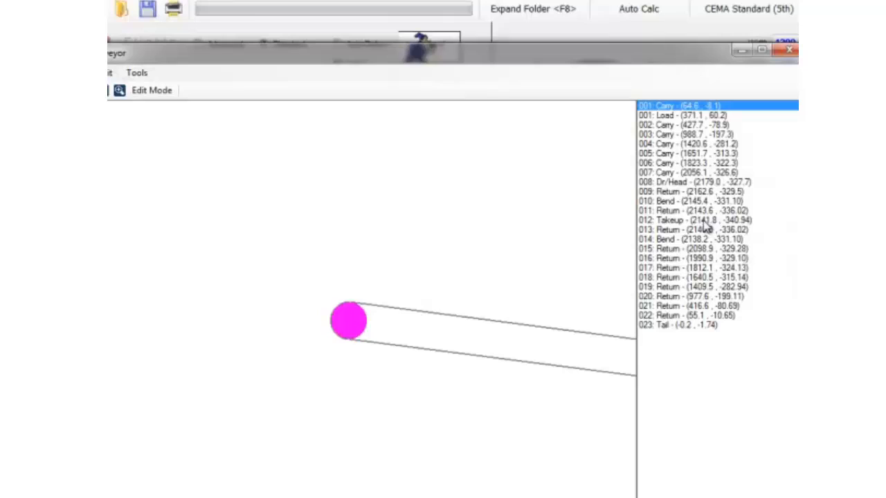
pyautogui.click(696, 182)
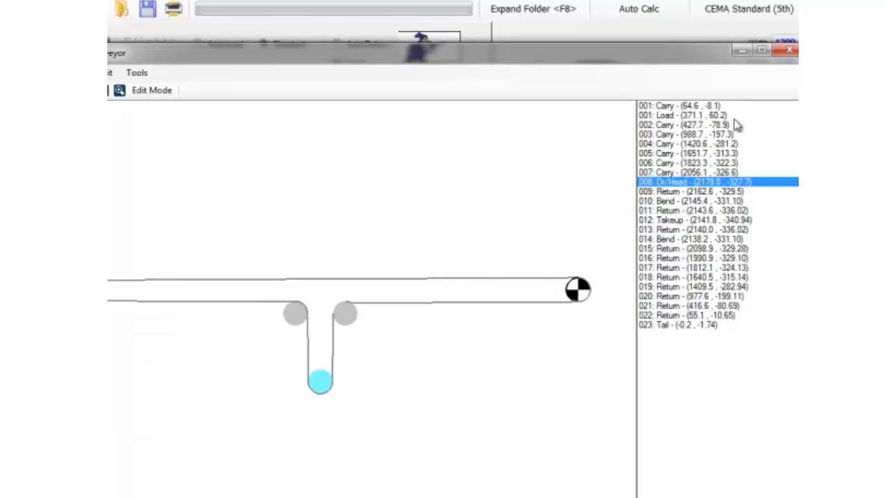
pyautogui.click(789, 49)
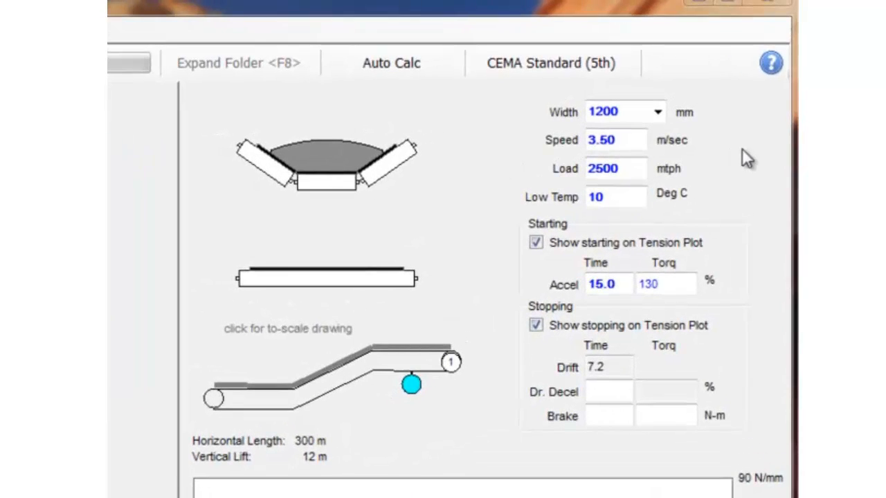
# - Try a belt width of 1400 mm, then restore the width to 1200 mm
pyautogui.click(659, 112)
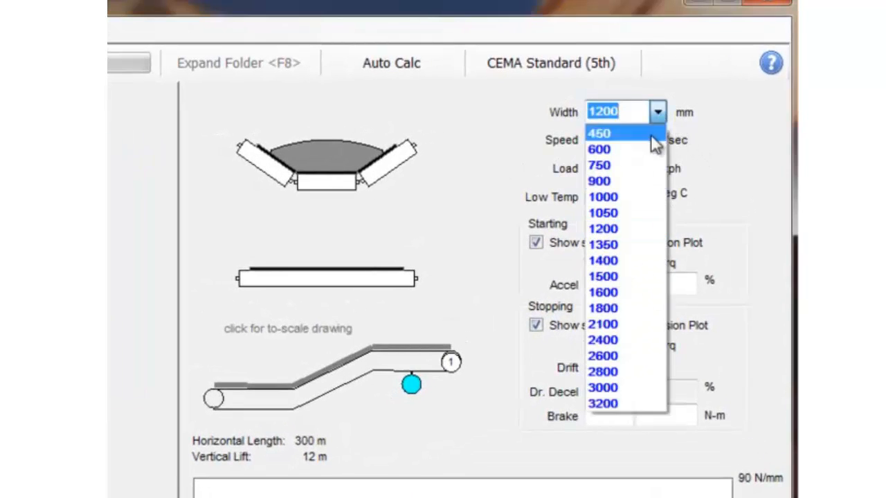
pyautogui.click(618, 260)
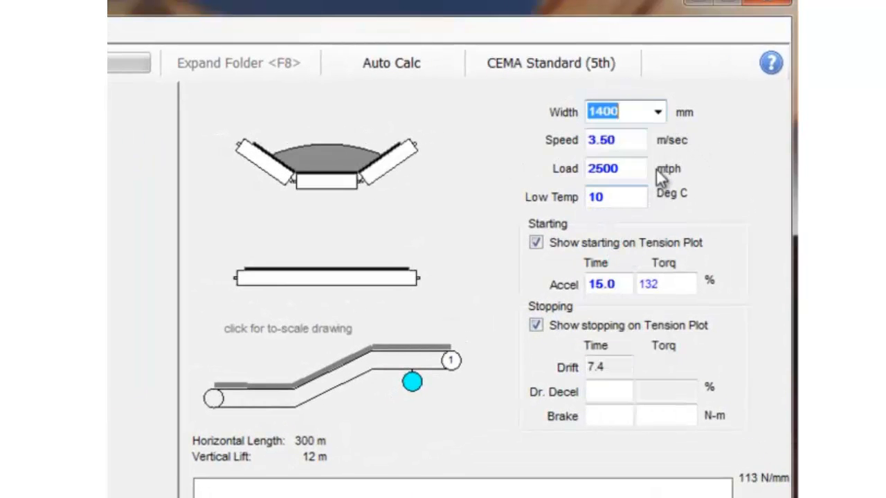
pyautogui.click(657, 113)
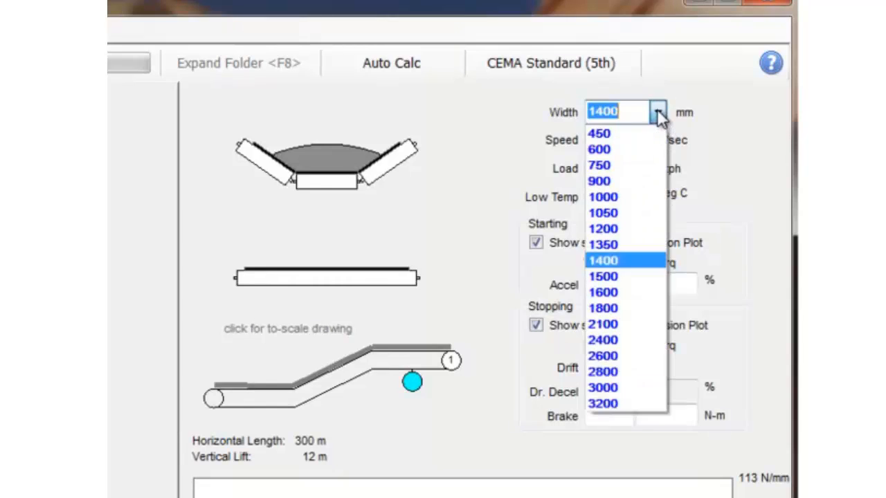
pyautogui.click(616, 229)
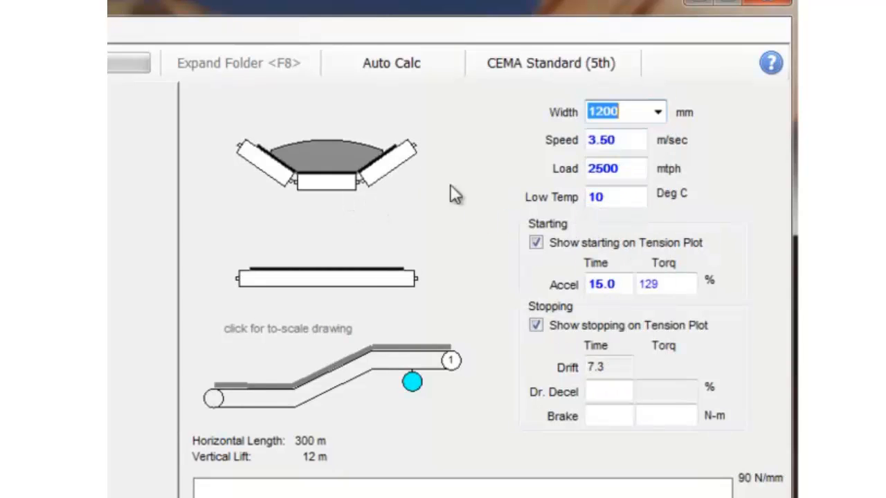
# - Set the conveyor's low temperature to 0 °C
pyautogui.click(624, 202)
pyautogui.doubleClick(625, 202)
pyautogui.write('0')
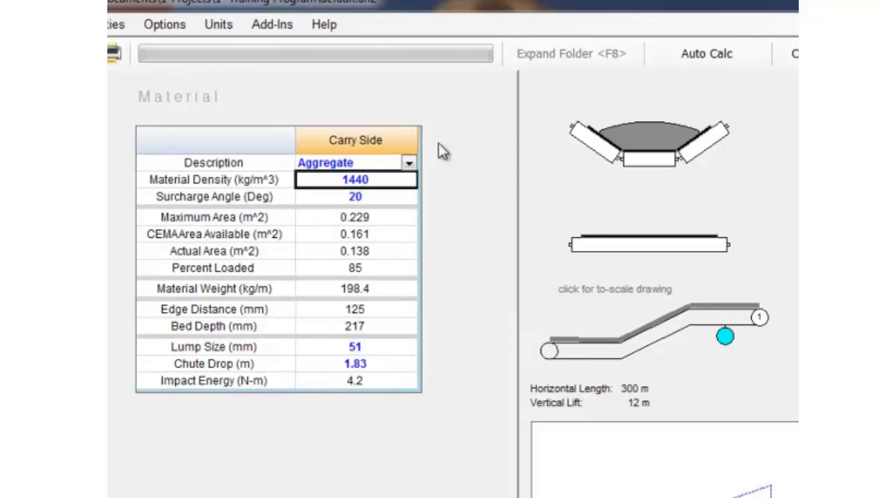
# - Try surcharge angles of 18 and 12 degrees for the carry-side aggregate, then restore 20 degrees
pyautogui.click(381, 197)
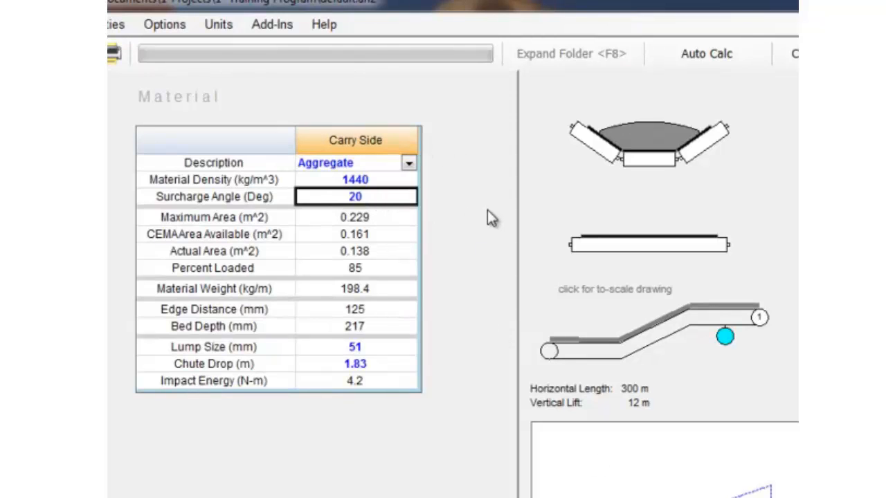
pyautogui.write('18')
pyautogui.press('Return')
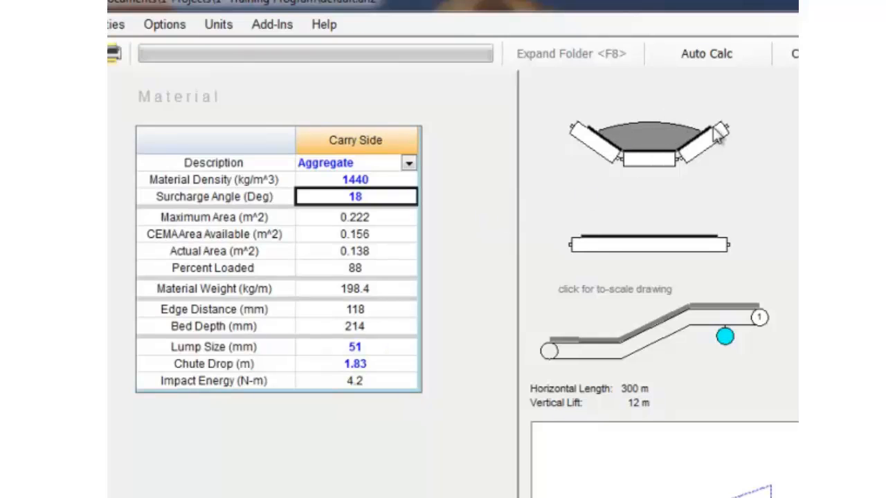
pyautogui.click(385, 196)
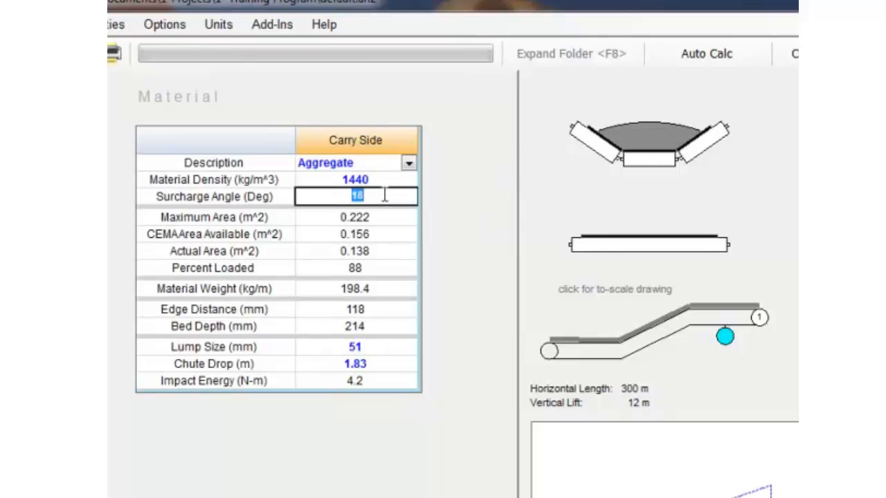
pyautogui.press('Return')
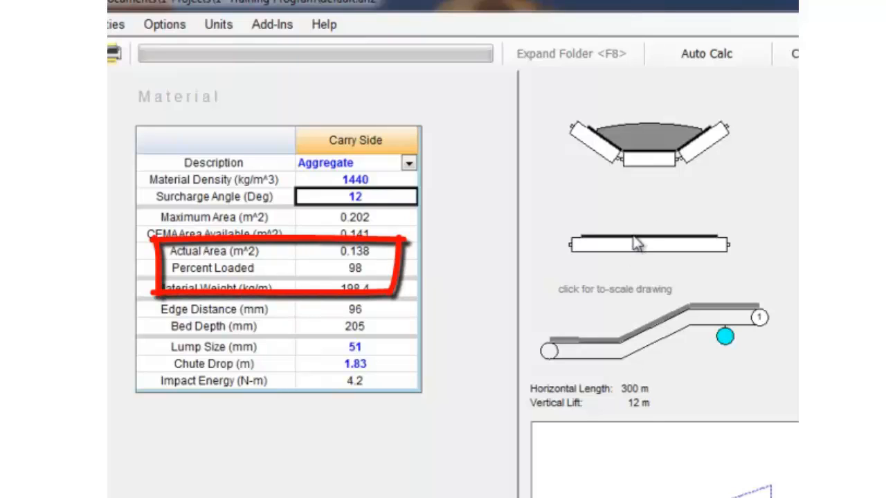
pyautogui.click(394, 197)
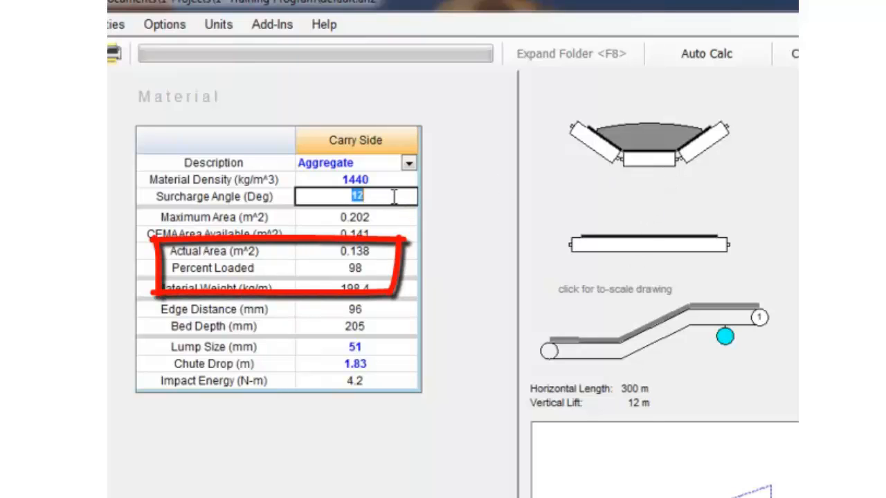
pyautogui.write('20')
pyautogui.press('Return')
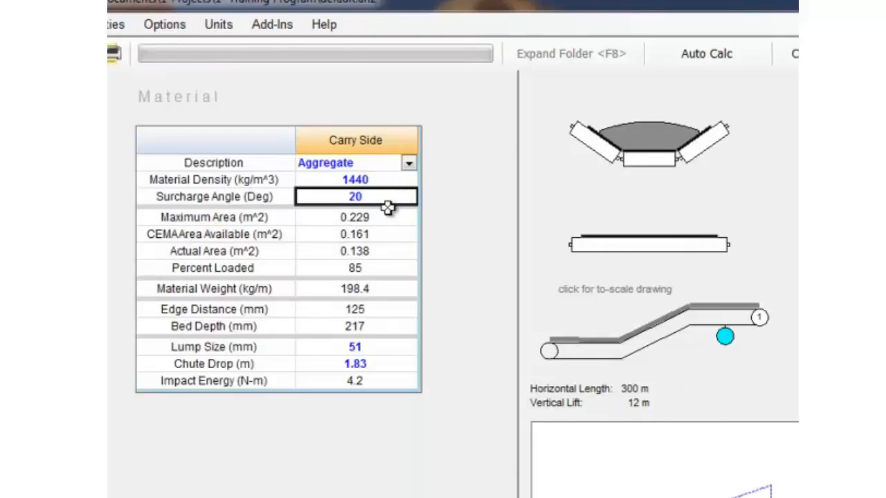
pyautogui.click(390, 180)
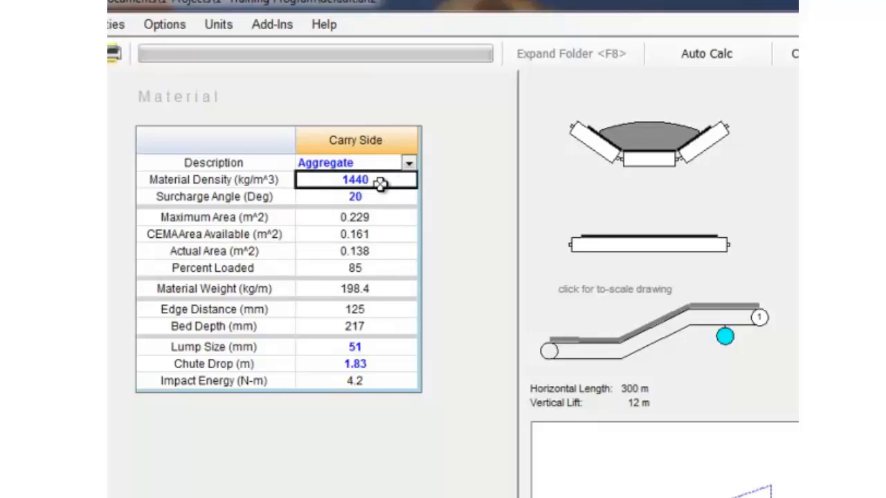
pyautogui.click(383, 197)
pyautogui.click(384, 181)
pyautogui.click(389, 196)
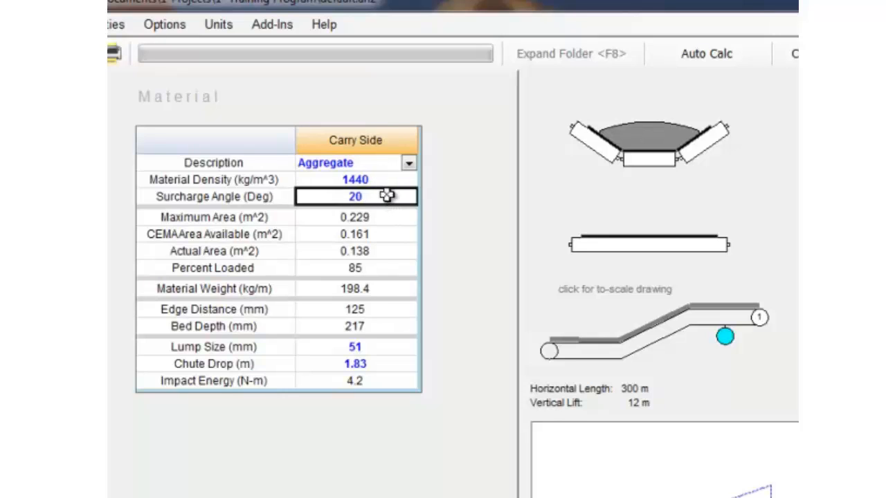
pyautogui.click(388, 181)
pyautogui.click(385, 197)
pyautogui.click(388, 181)
pyautogui.click(387, 197)
pyautogui.click(387, 179)
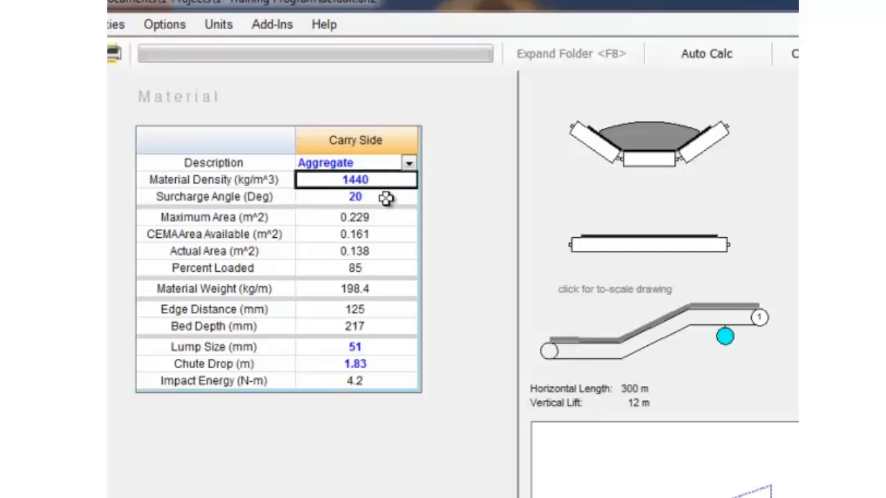
pyautogui.click(387, 197)
pyautogui.click(386, 180)
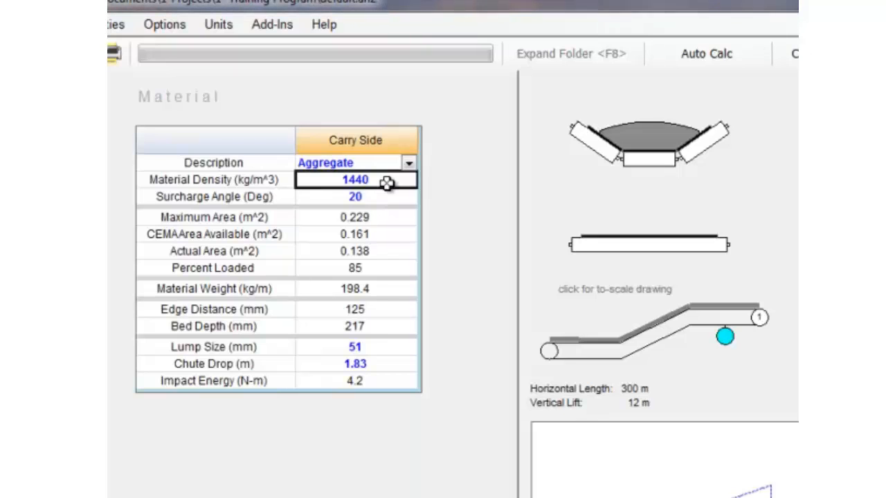
pyautogui.click(367, 195)
pyautogui.click(380, 182)
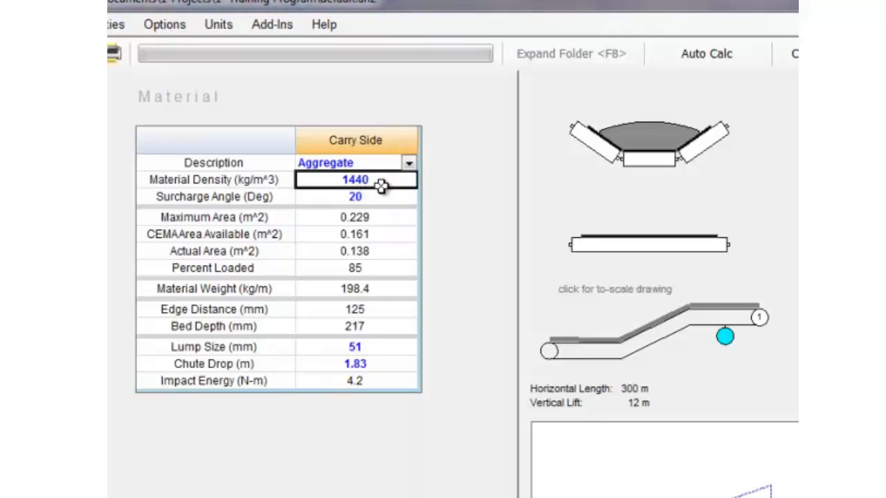
pyautogui.click(381, 198)
pyautogui.click(382, 186)
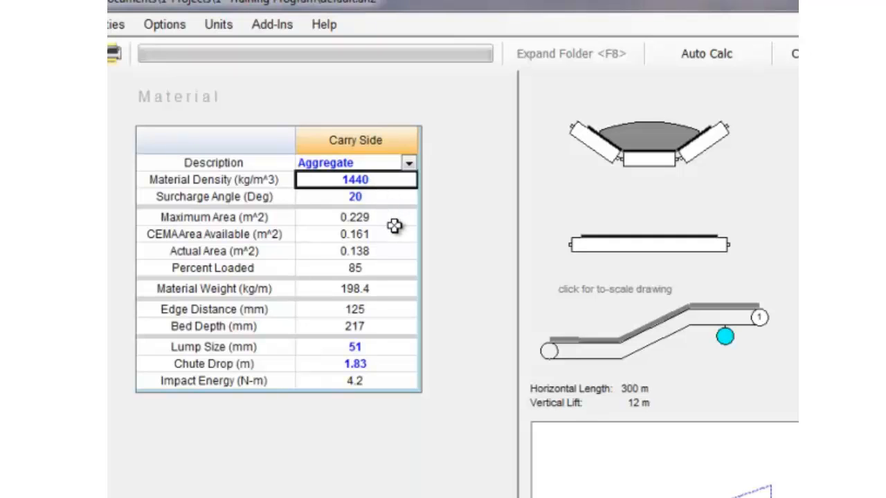
# - Open the belt properties and make the selected belt's carcass, ratings, weight and modulus user-editable
pyautogui.click(76, 252)
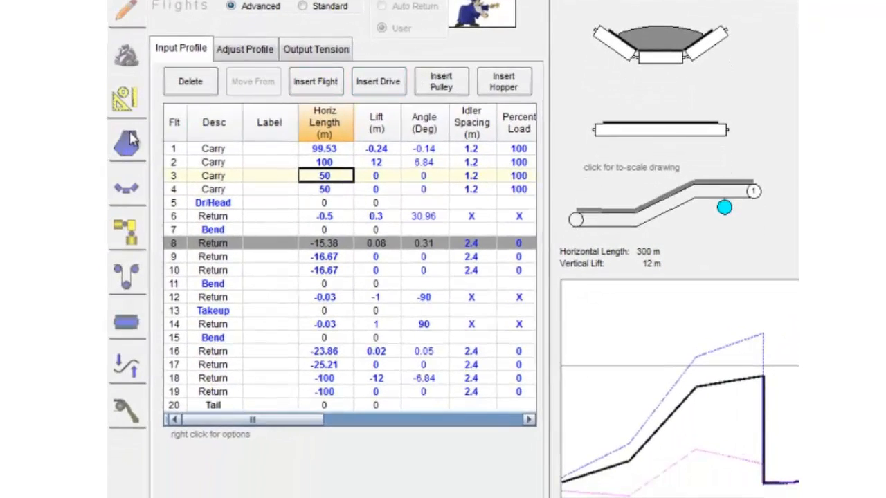
pyautogui.click(132, 139)
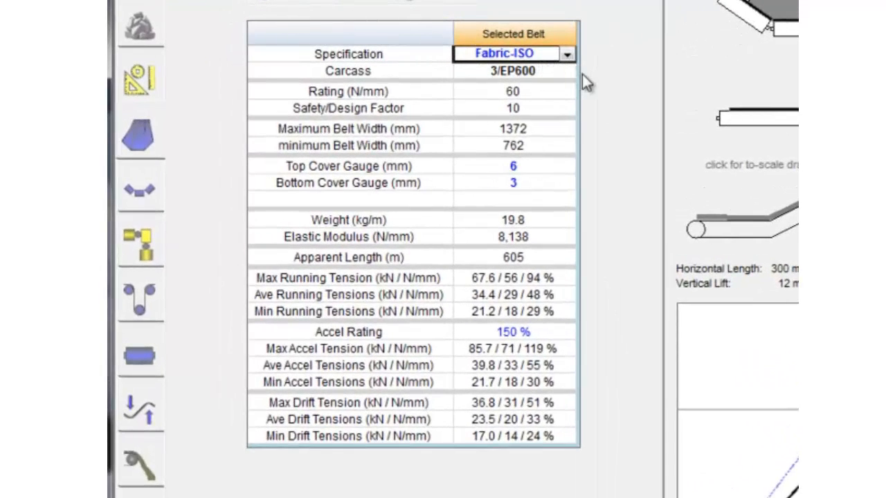
pyautogui.click(333, 2)
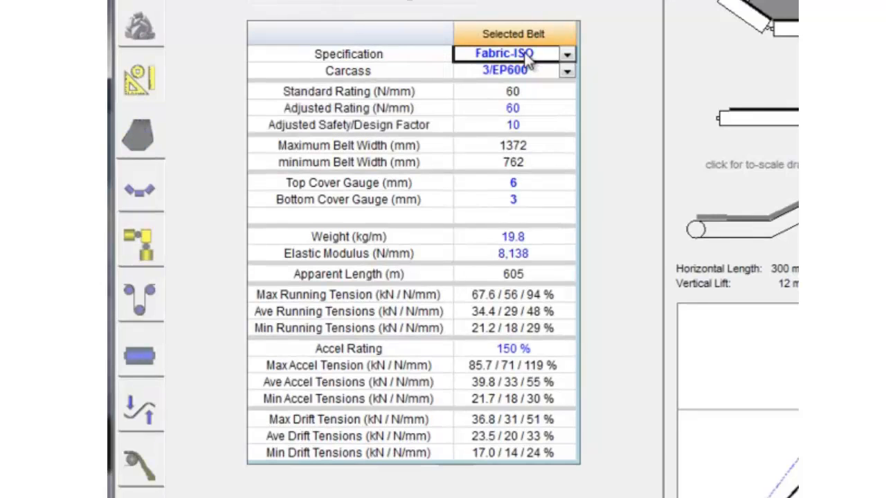
# - Review the available belt specifications and carcasses, keeping Fabric-ISO with the 3/EP600 carcass
pyautogui.click(566, 57)
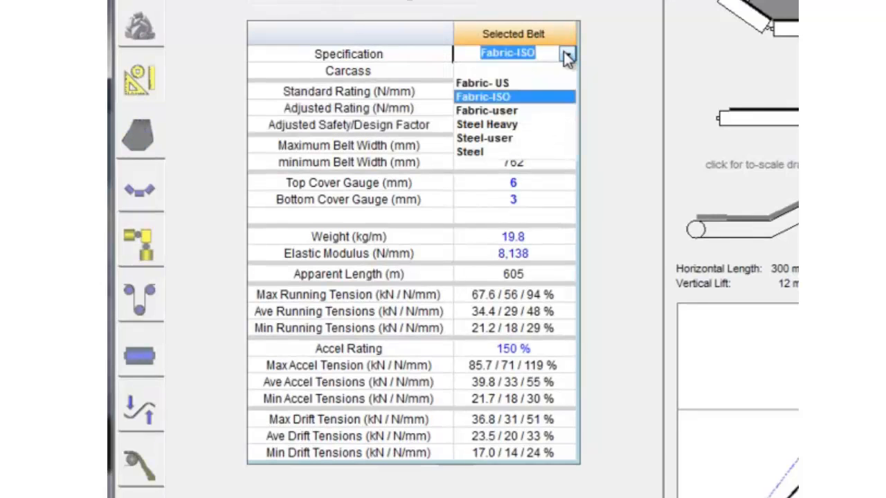
pyautogui.click(513, 99)
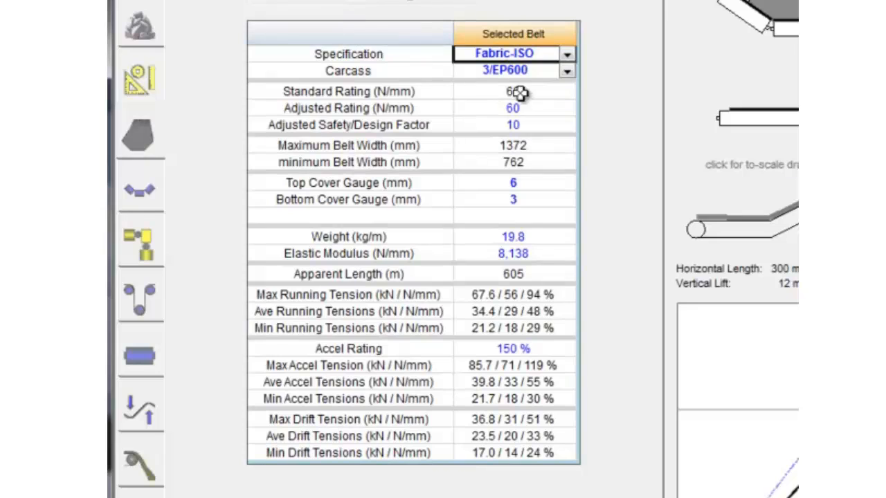
pyautogui.click(534, 72)
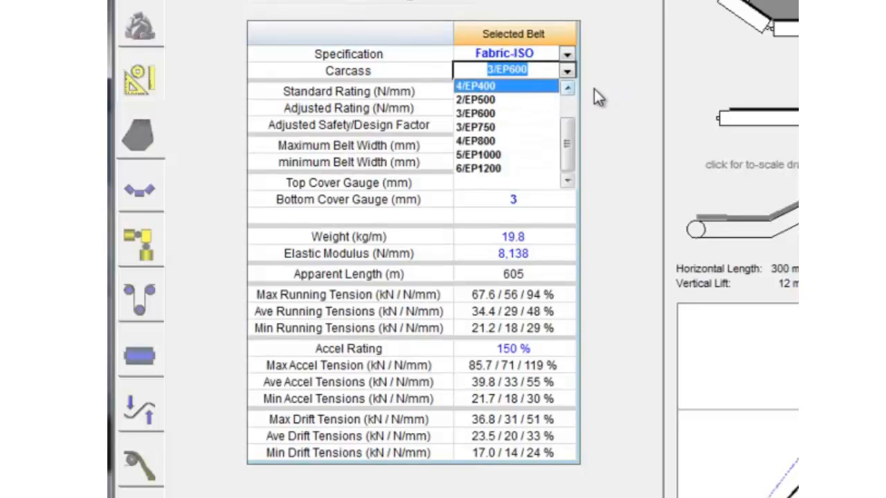
pyautogui.click(535, 74)
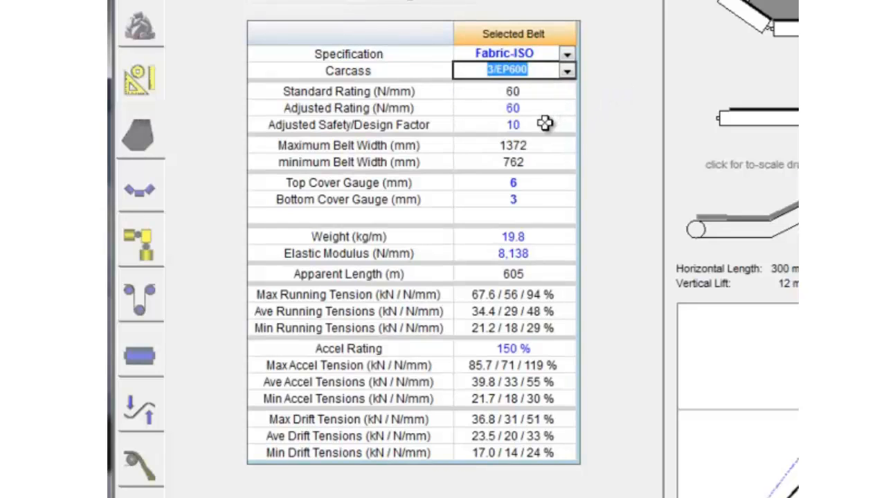
# - Set the belt's top cover gauge to 8 mm and bottom cover gauge to 4 mm
pyautogui.click(542, 186)
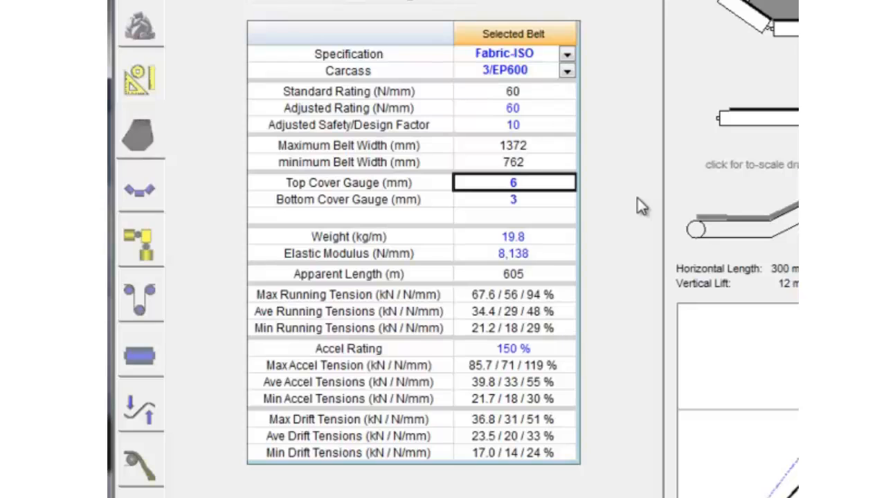
pyautogui.write('8')
pyautogui.press('Return')
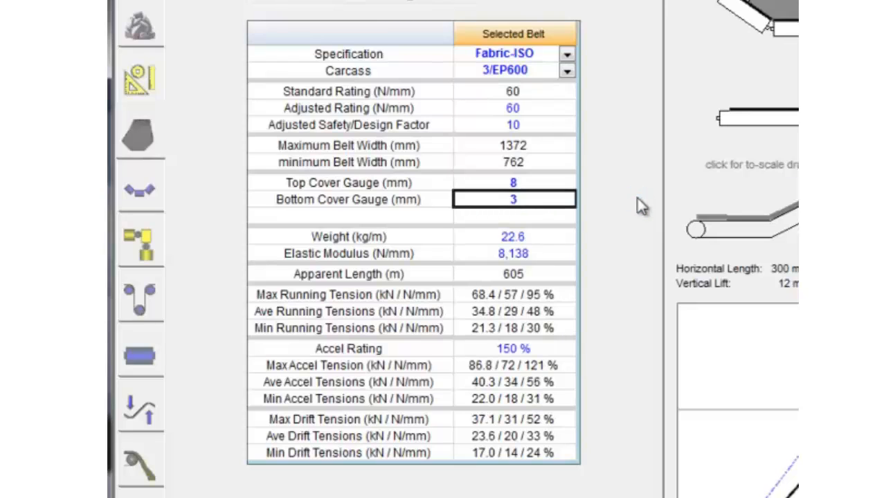
pyautogui.write('4')
pyautogui.press('Return')
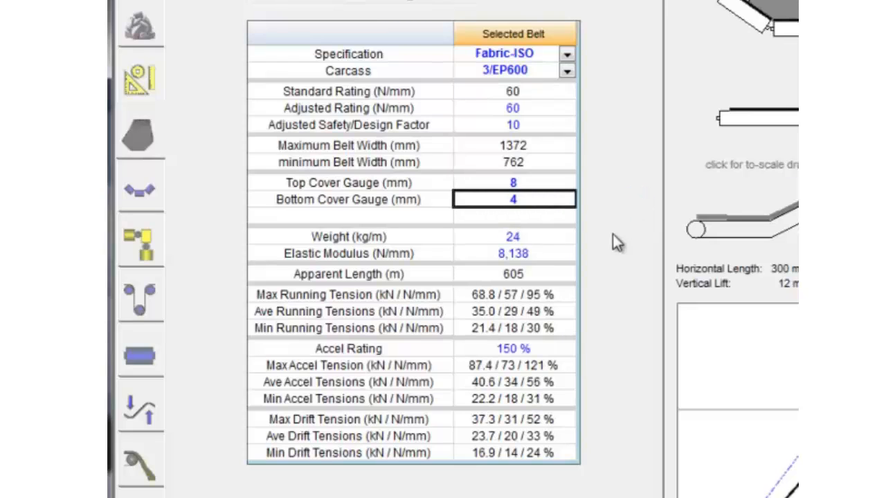
# - Set the selected belt's weight to 25.4 kg/m and its elastic modulus to 10000 N/mm
pyautogui.click(553, 241)
pyautogui.write('25.4')
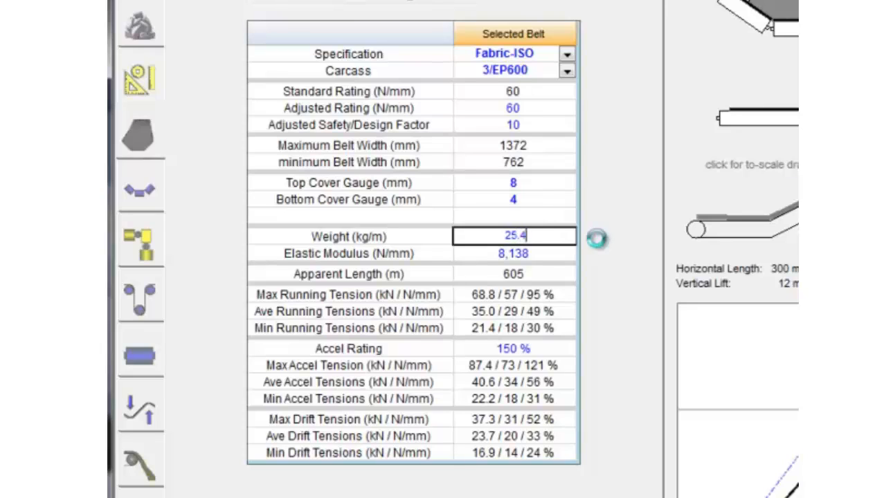
pyautogui.press('Return')
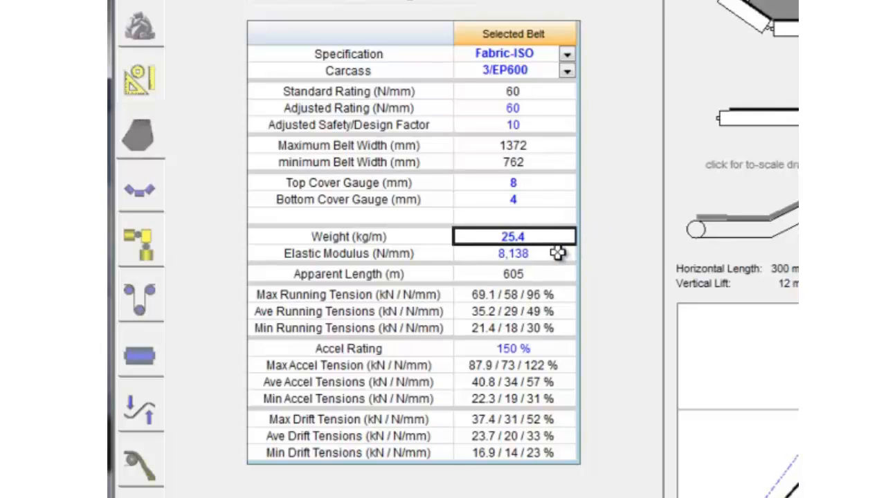
pyautogui.click(555, 254)
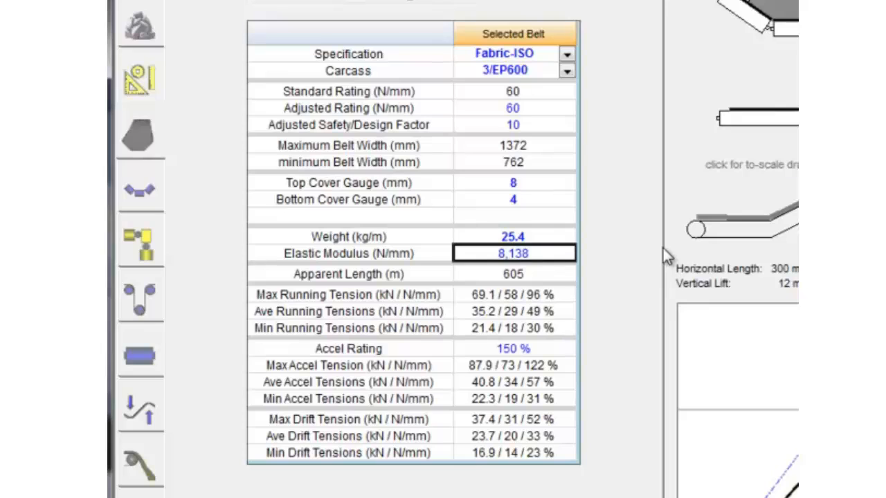
pyautogui.write('10000')
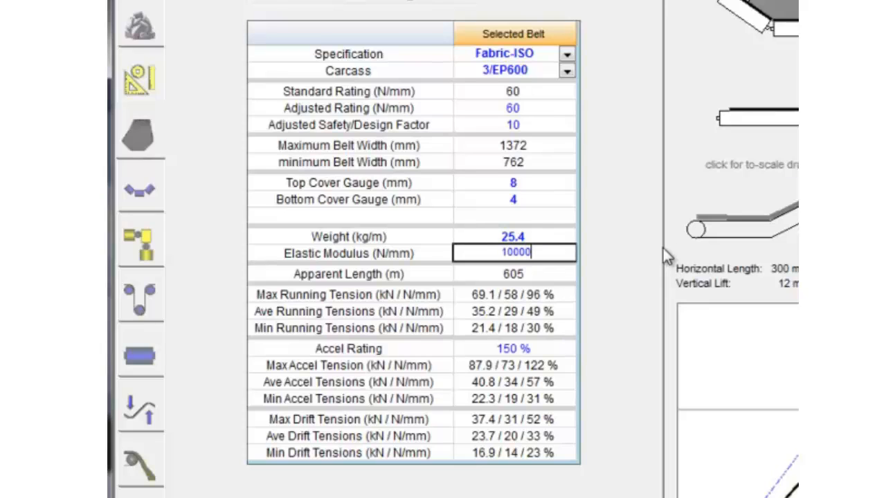
pyautogui.press('Return')
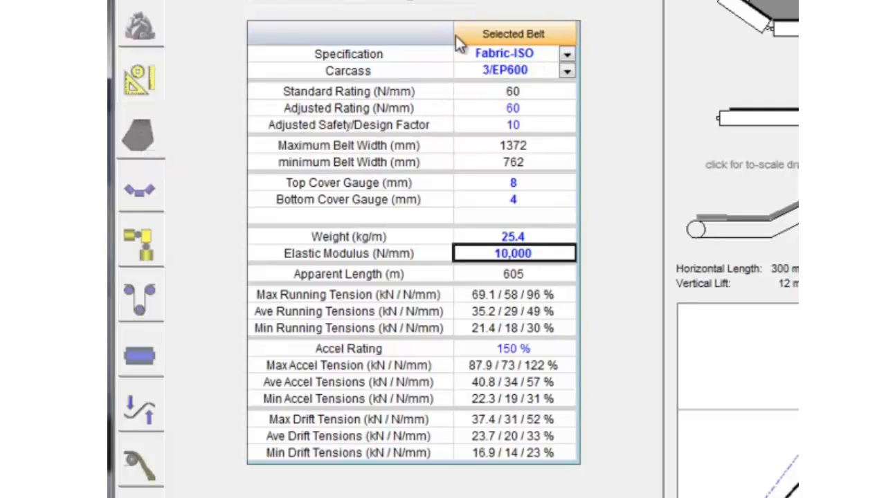
# - Switch the selected belt to the mode with editable specification data and select its Edit Data entry
pyautogui.click(414, 5)
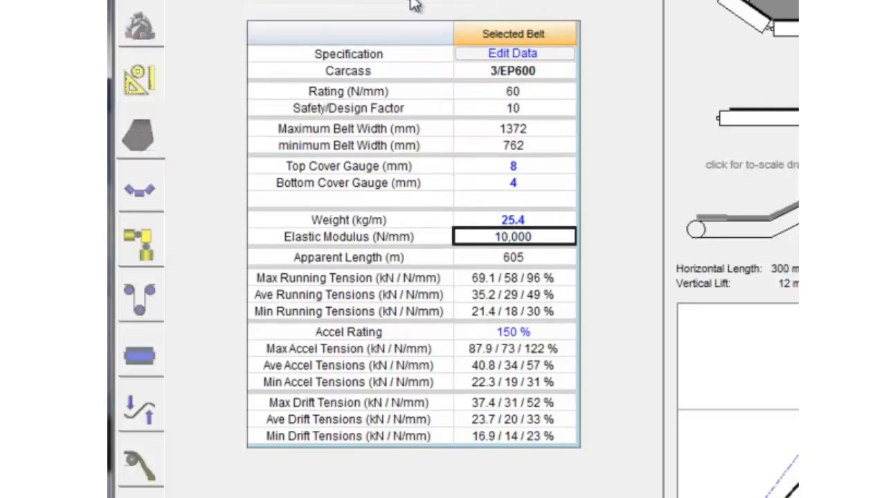
pyautogui.click(538, 55)
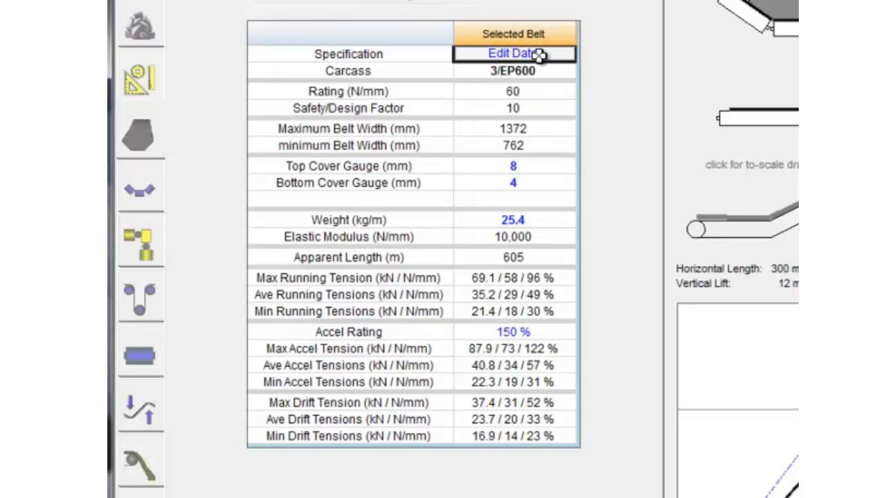
pyautogui.click(549, 101)
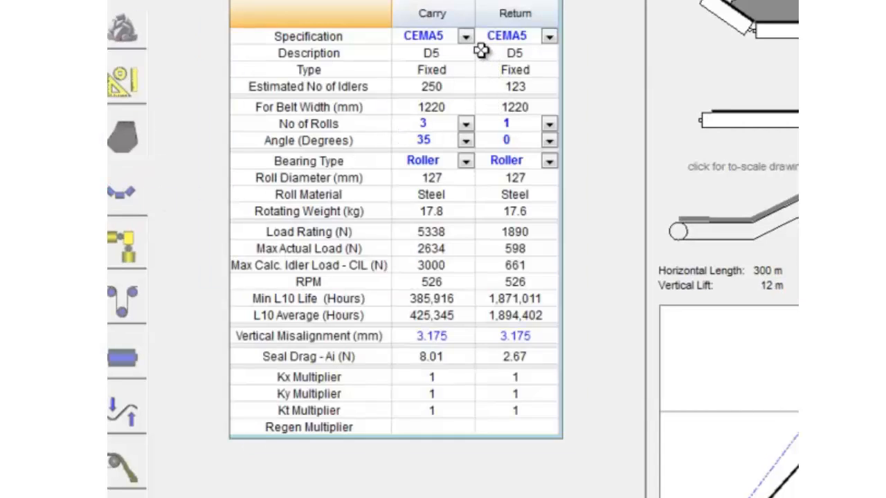
# - Try the CCCUK6307 specification for the carry idlers, then switch back to CEMA5
pyautogui.click(466, 36)
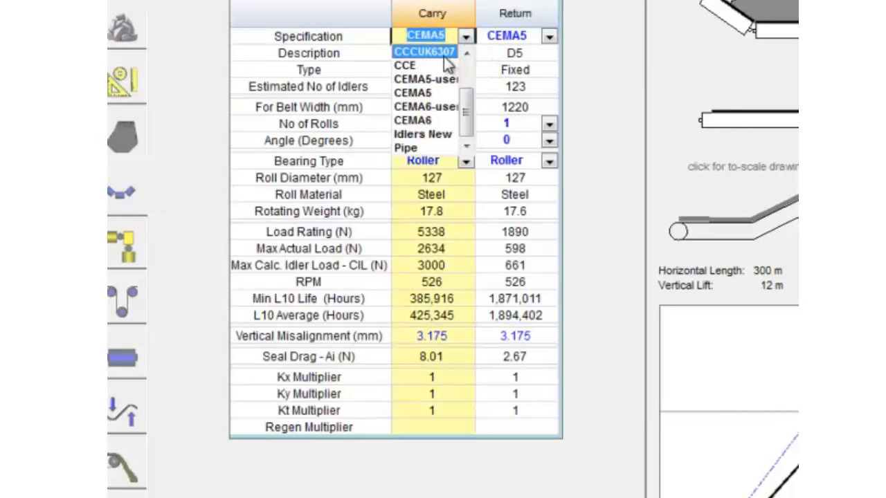
pyautogui.click(443, 54)
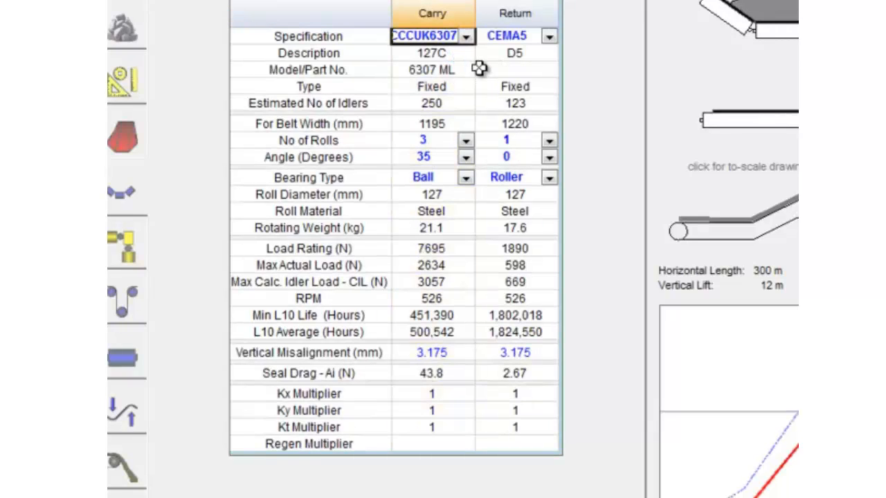
pyautogui.click(466, 36)
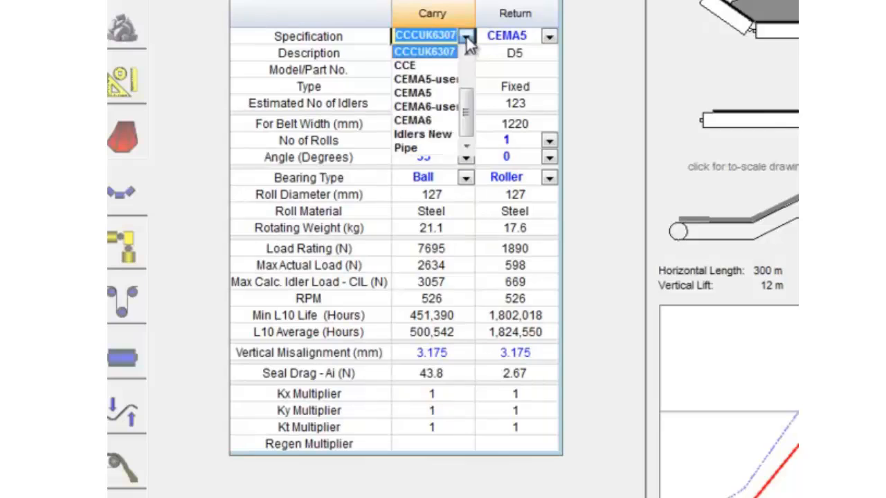
pyautogui.click(443, 93)
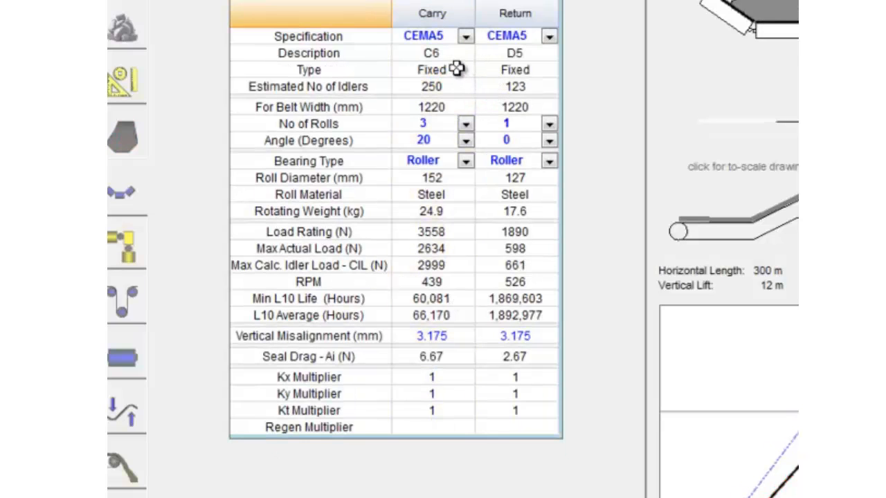
# - Examine the carry idlers' load rating, estimated quantity, rotating weight and seal drag, comparing the load rating with the return idlers
pyautogui.click(454, 230)
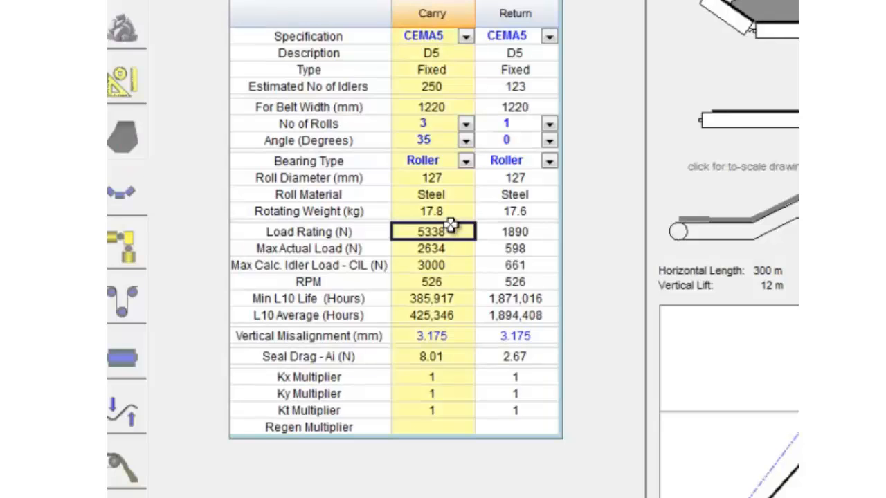
pyautogui.click(458, 86)
pyautogui.click(451, 228)
pyautogui.click(516, 226)
pyautogui.click(448, 214)
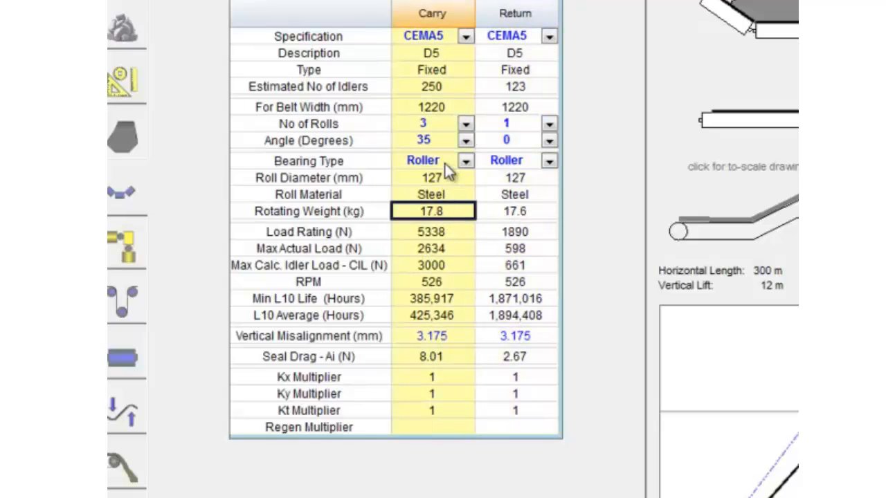
pyautogui.click(439, 359)
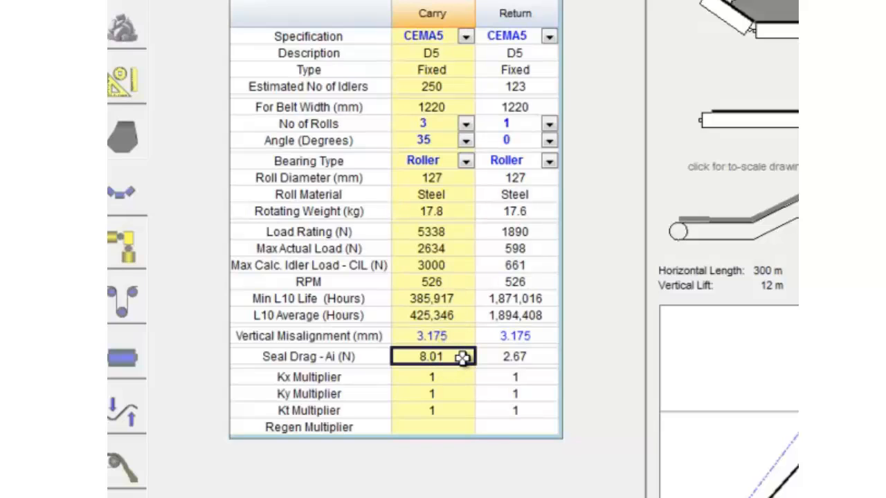
pyautogui.click(459, 235)
pyautogui.click(450, 357)
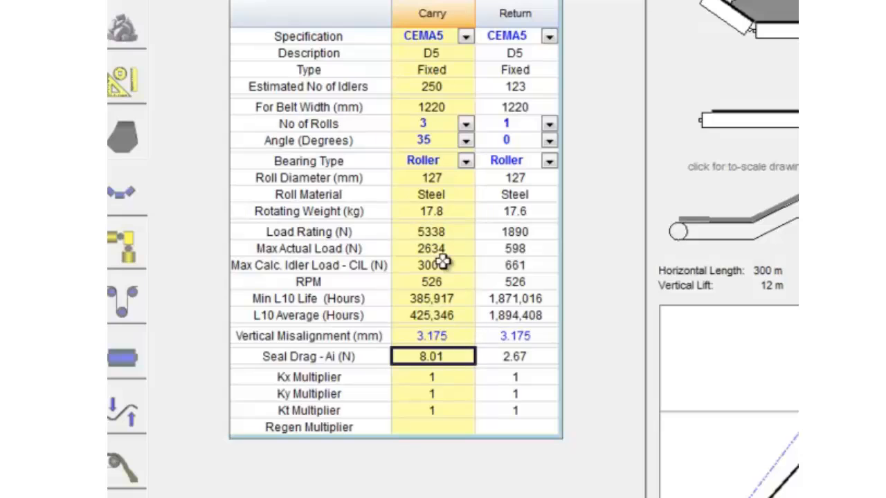
# - Open the drive details, make the drive values user-defined and set the total nameplate power to 250 kW
pyautogui.click(123, 248)
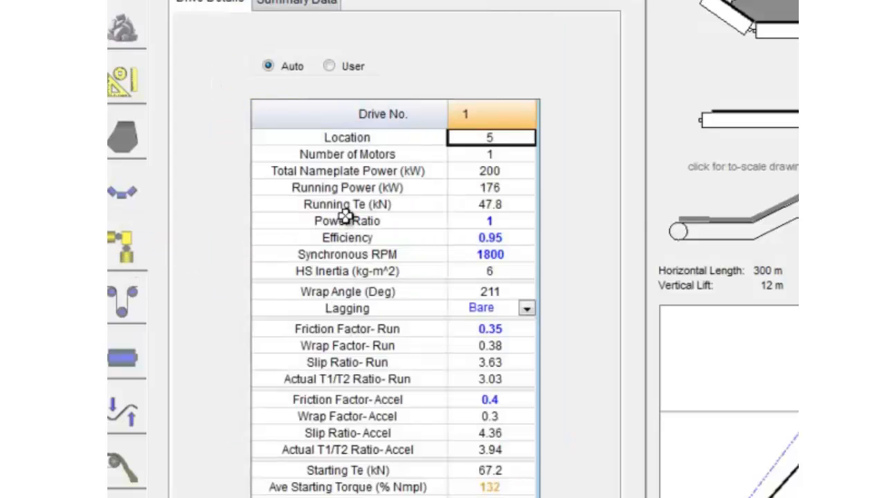
pyautogui.click(329, 66)
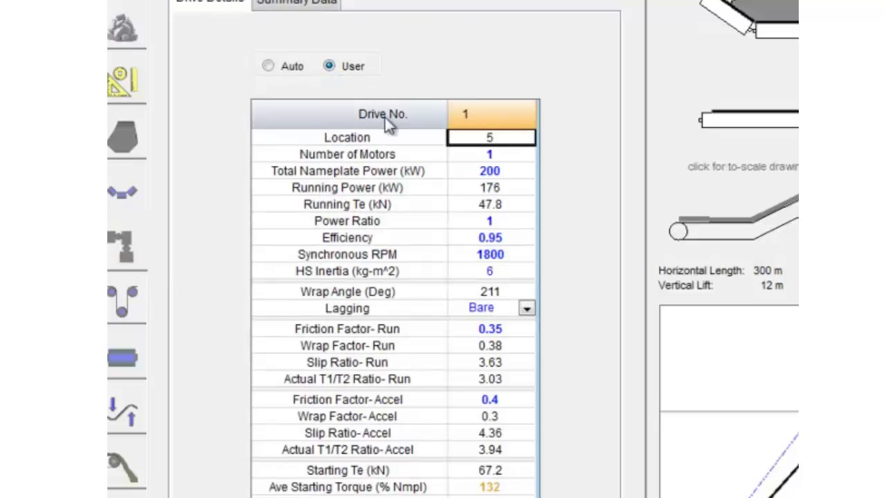
pyautogui.click(526, 168)
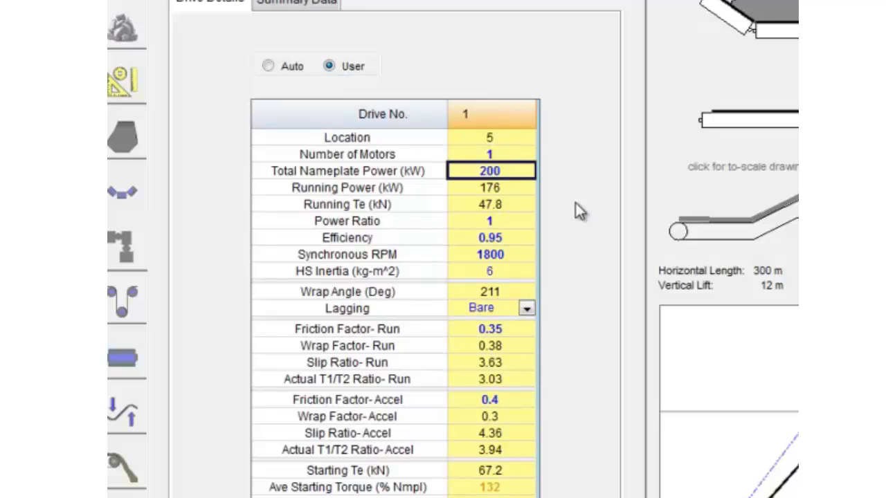
pyautogui.click(491, 188)
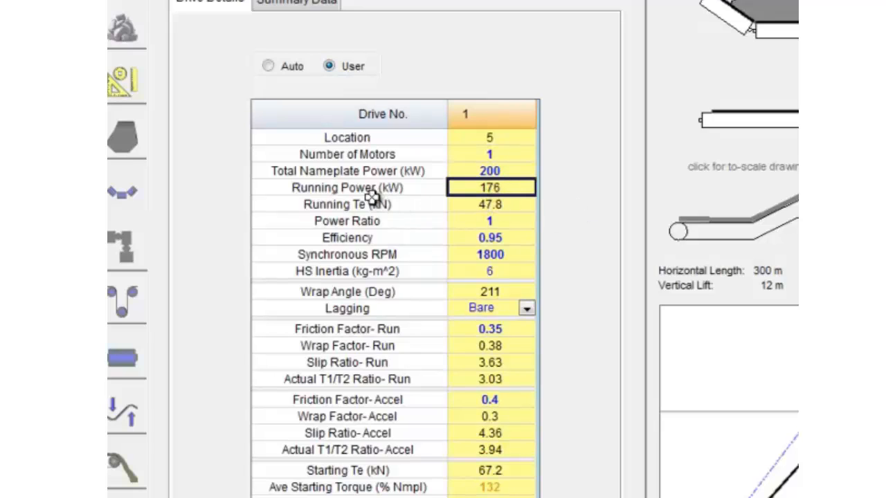
pyautogui.click(517, 173)
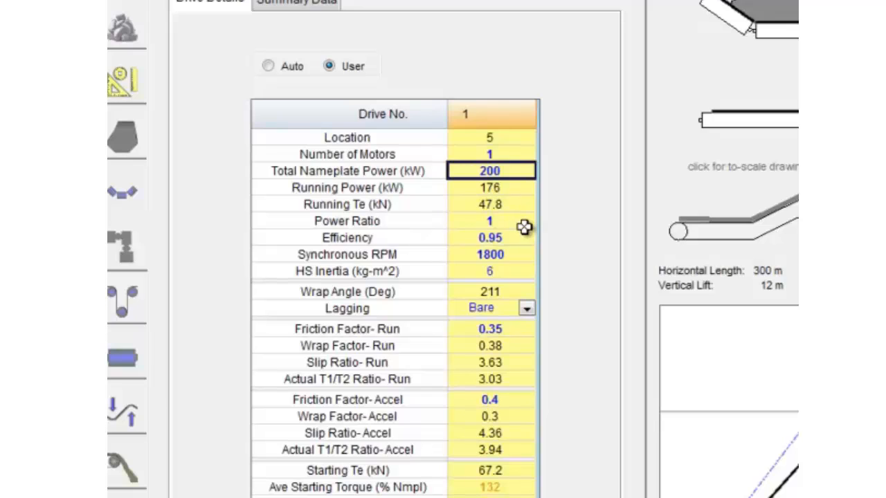
pyautogui.write('250')
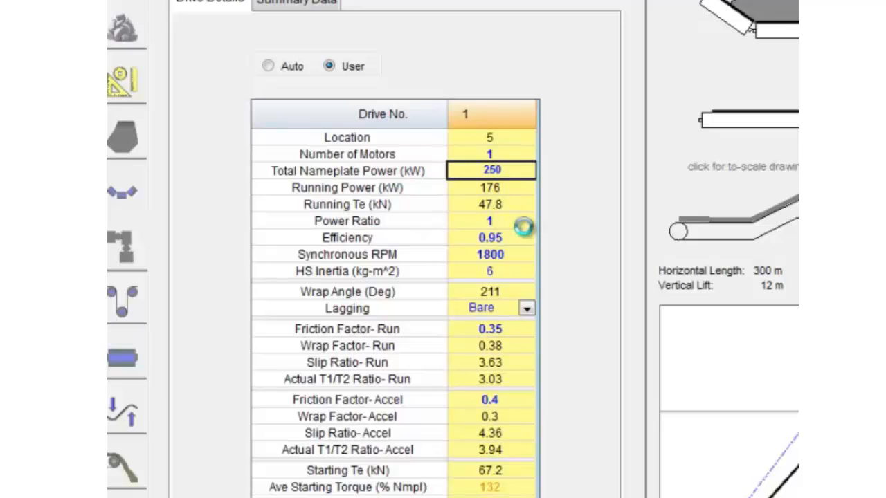
pyautogui.press('Return')
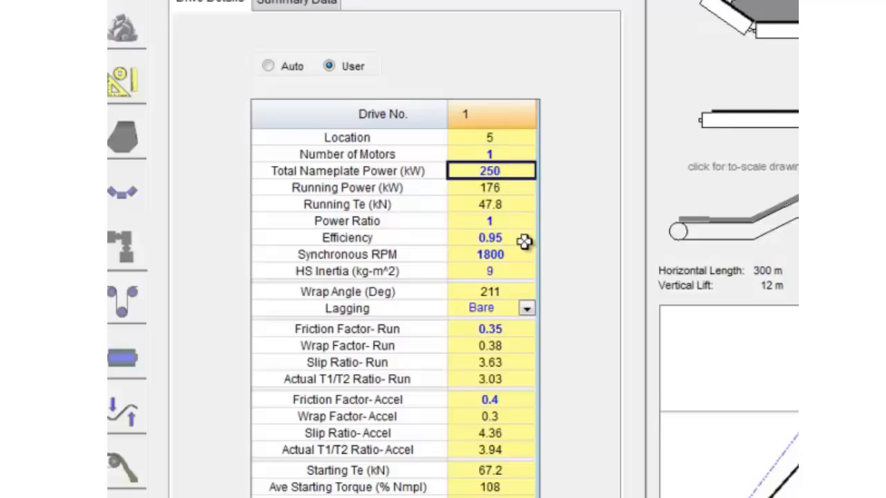
# - Choose Diamond lagging for drive 1 and set its synchronous speed to 1500 RPM
pyautogui.click(526, 311)
pyautogui.click(501, 353)
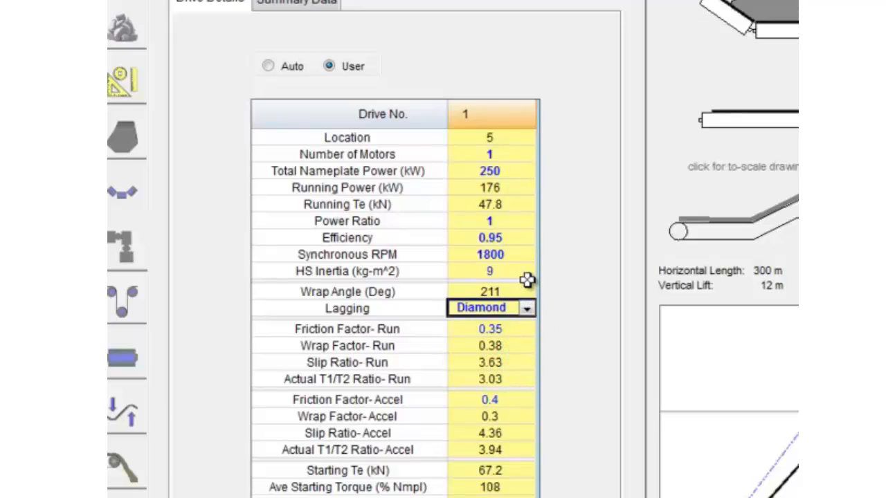
pyautogui.click(474, 256)
pyautogui.write('150')
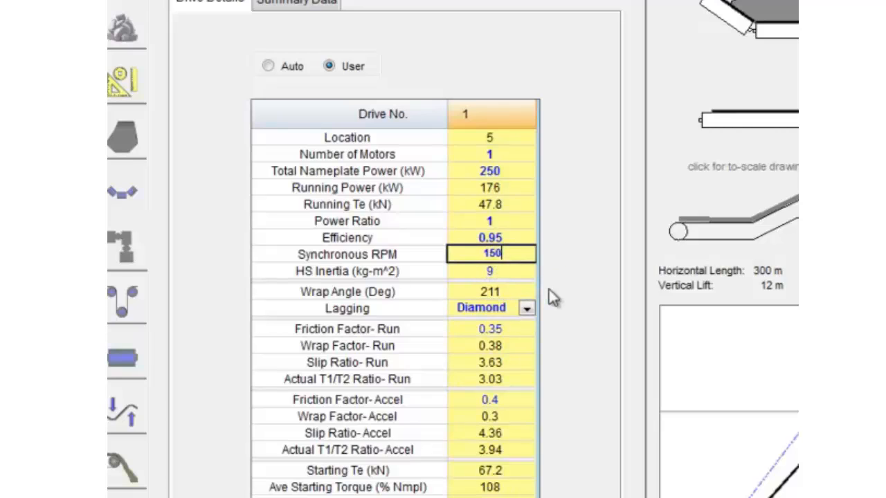
pyautogui.write('0')
pyautogui.press('Return')
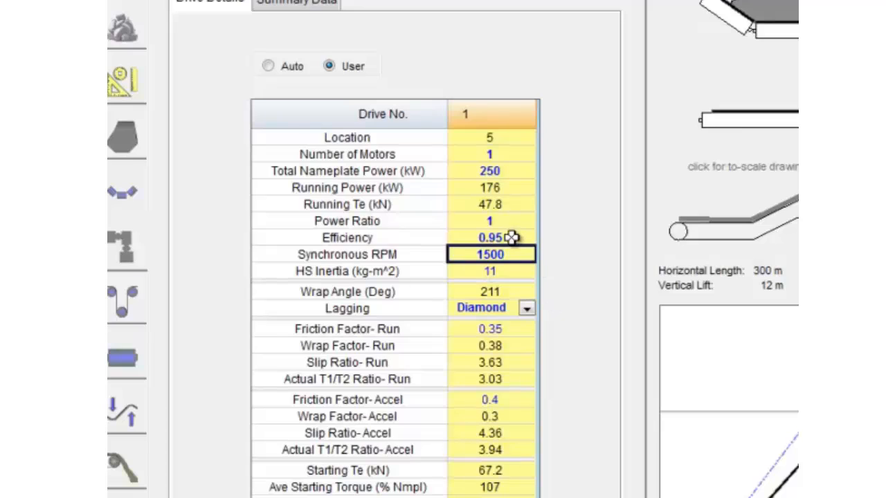
# - Set drive 1's efficiency to 0.92 and its high-speed inertia to 14 kg-m^2
pyautogui.click(524, 238)
pyautogui.write('.92')
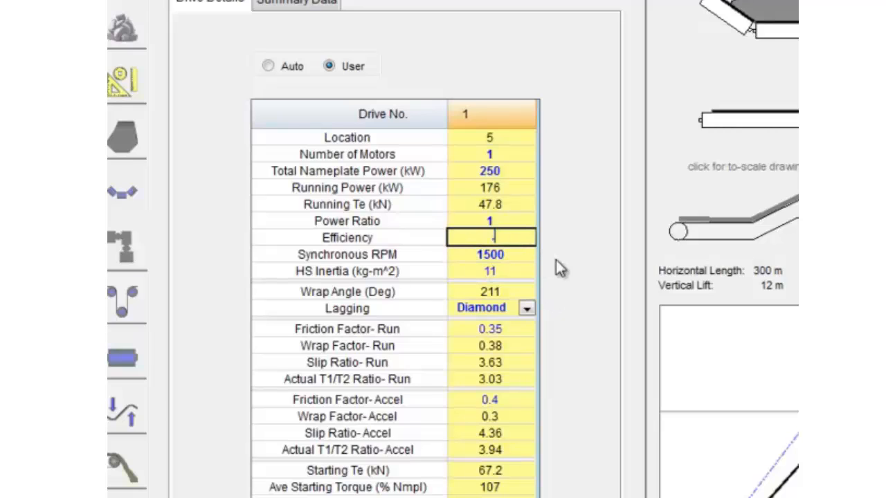
pyautogui.press('Return')
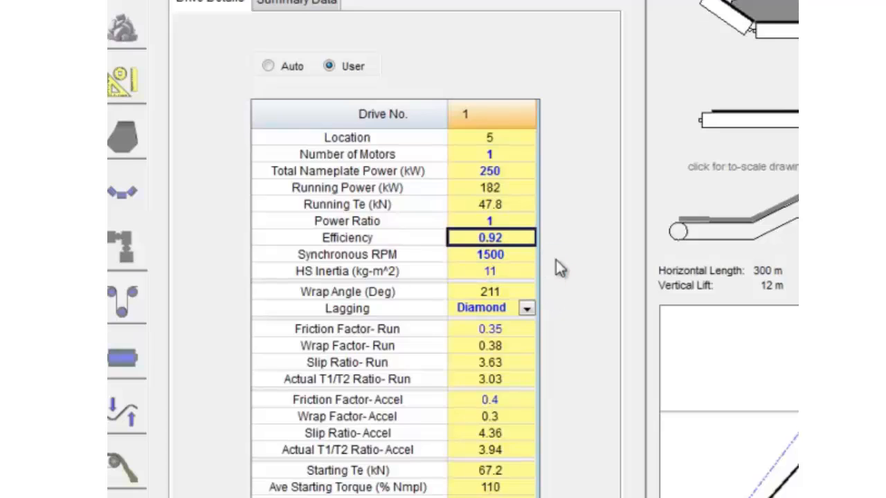
pyautogui.click(527, 277)
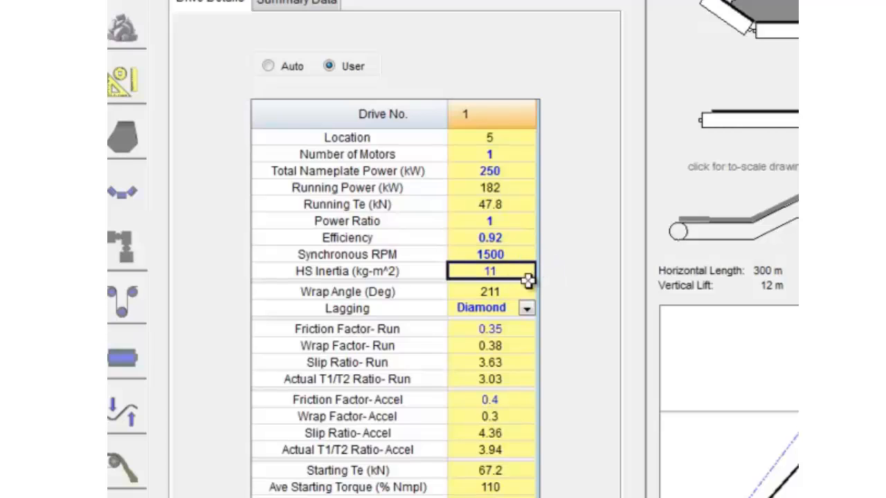
pyautogui.press('BackSpace')
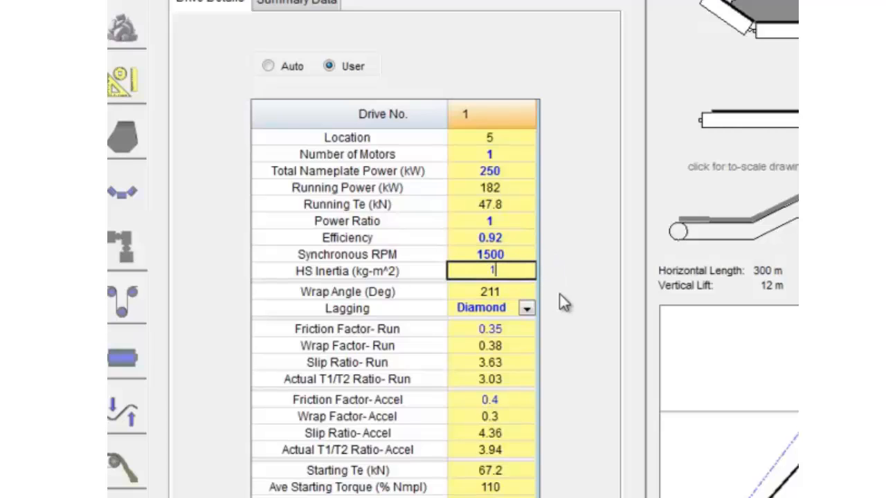
pyautogui.write('14')
pyautogui.press('Return')
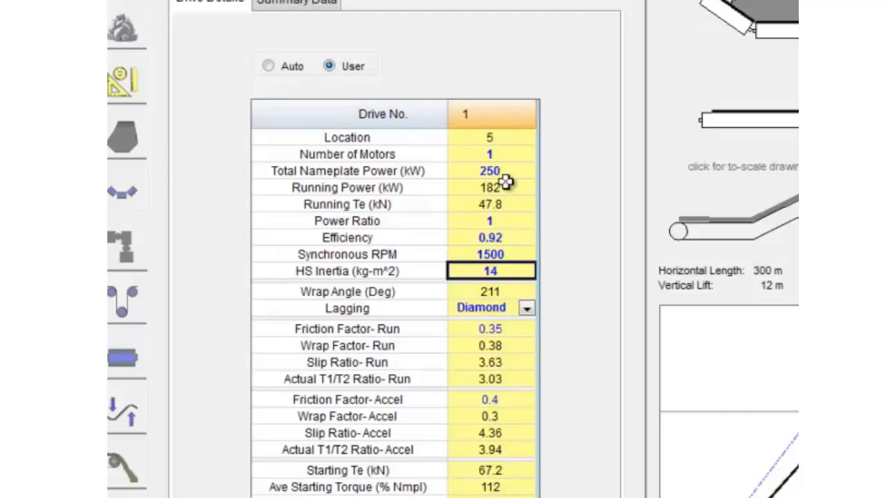
# - Open the takeup settings, make the values user-defined and set the takeup weight-pull to 3000 kg
pyautogui.click(128, 302)
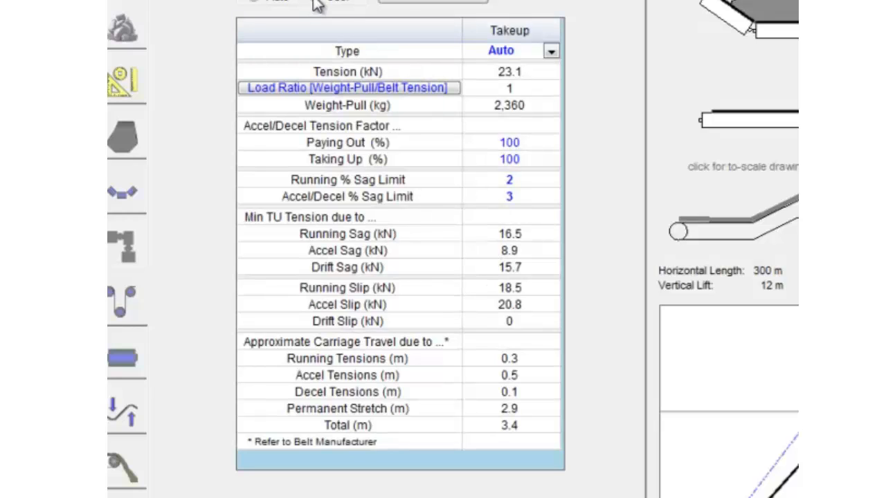
pyautogui.click(530, 72)
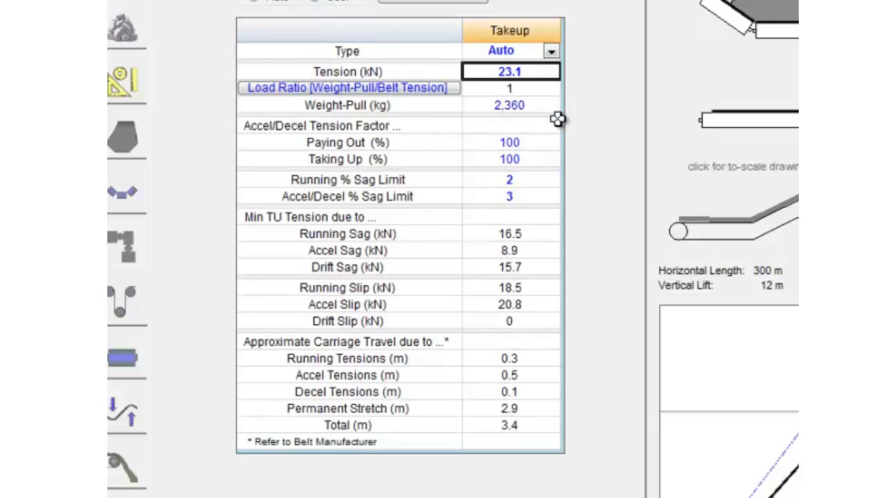
pyautogui.click(537, 108)
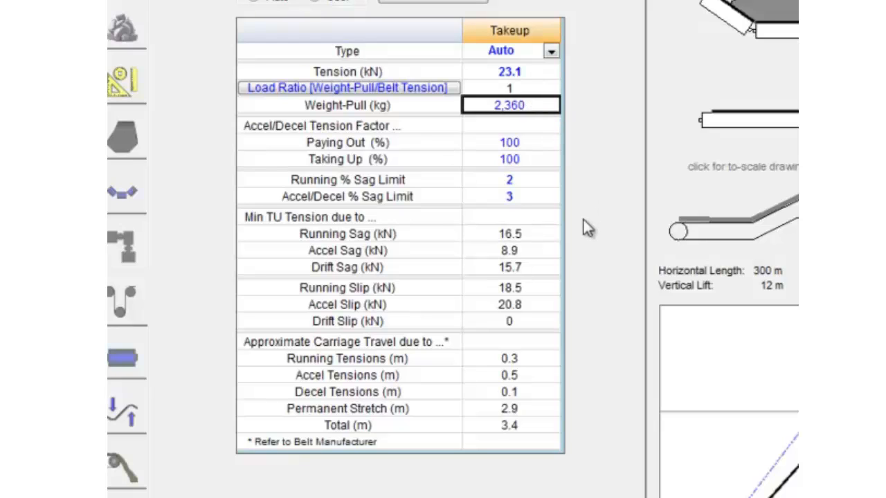
pyautogui.write('3000')
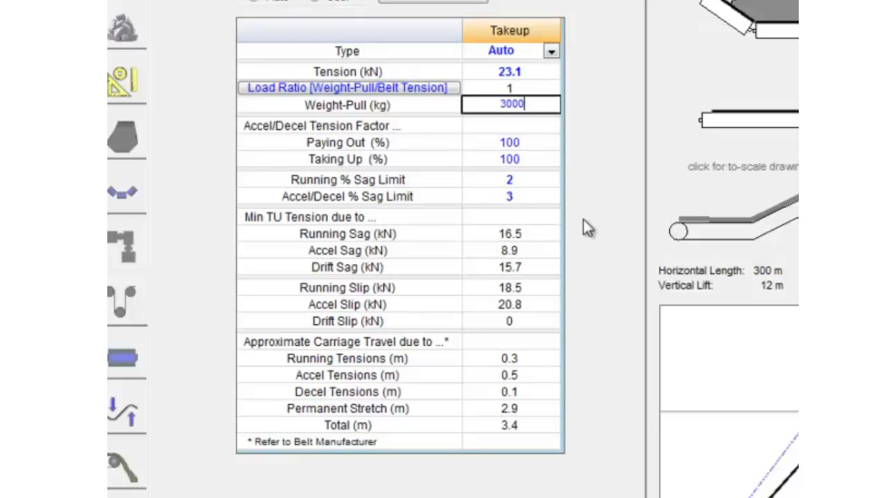
pyautogui.press('Return')
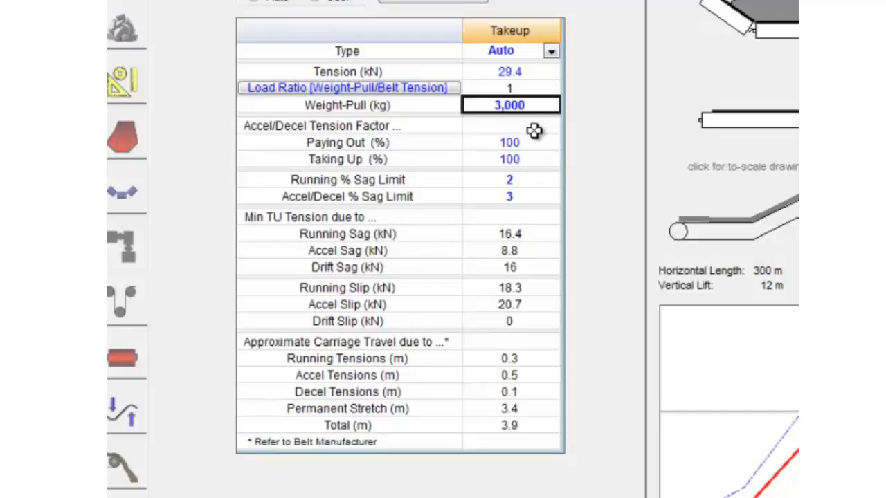
# - Check the pulley diameters against the belt specification and reset all pulley diameters to their defaults
pyautogui.click(129, 355)
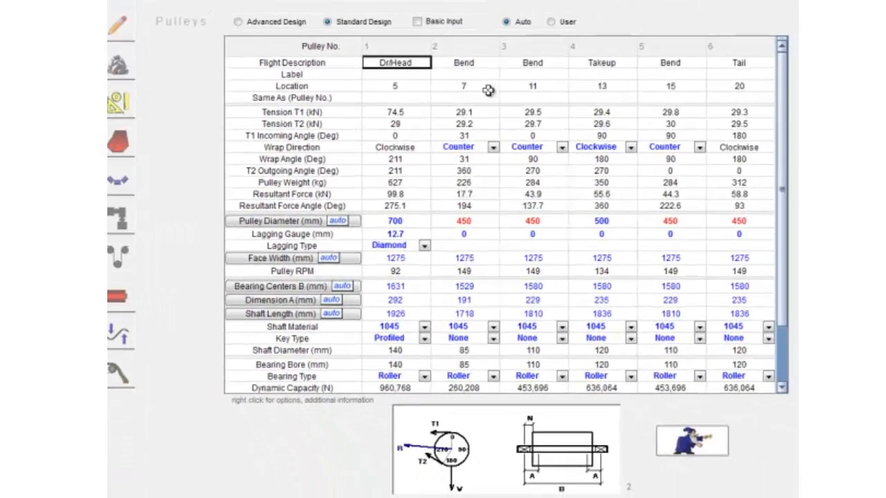
pyautogui.click(472, 221)
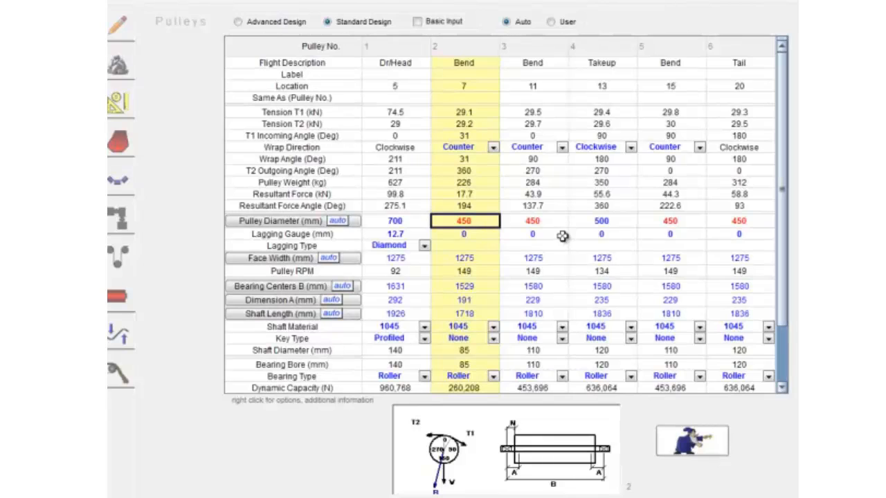
pyautogui.click(559, 221)
pyautogui.click(671, 223)
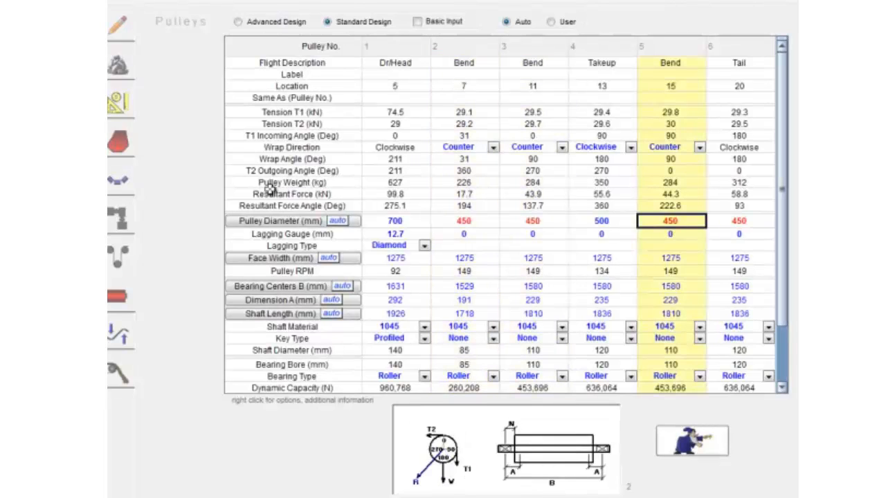
pyautogui.click(120, 166)
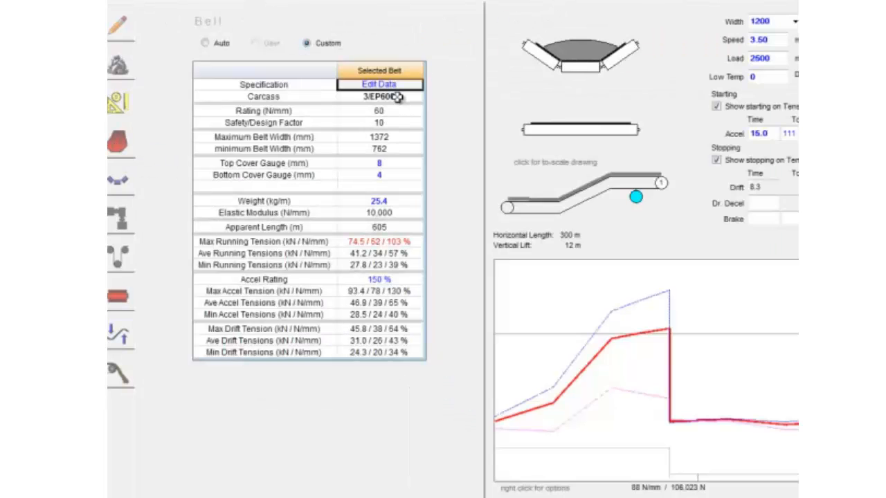
pyautogui.click(119, 298)
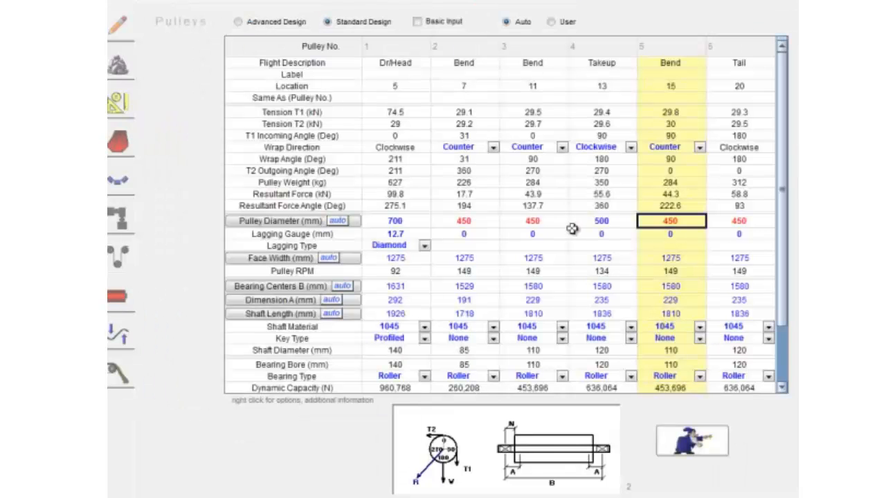
pyautogui.click(478, 221)
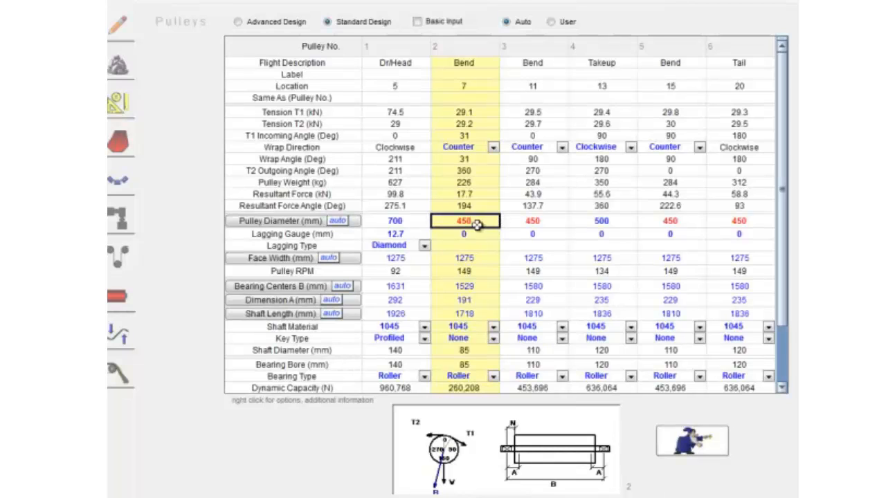
pyautogui.rightClick(477, 225)
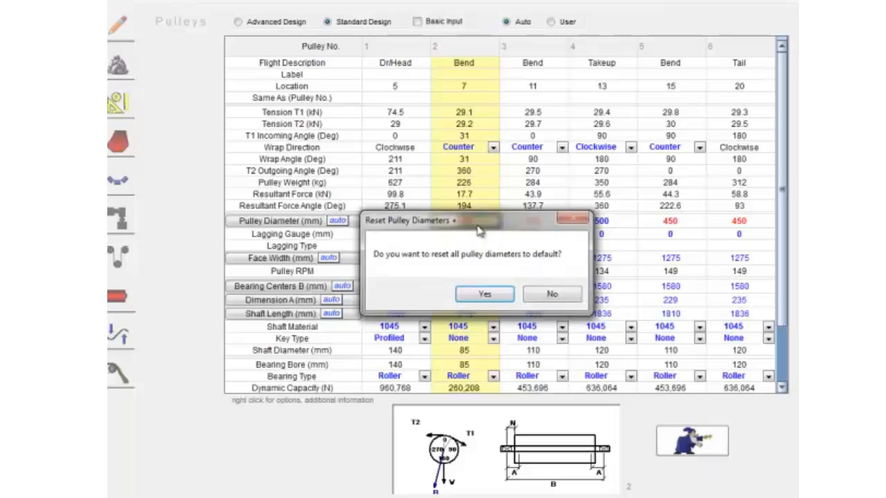
pyautogui.click(495, 296)
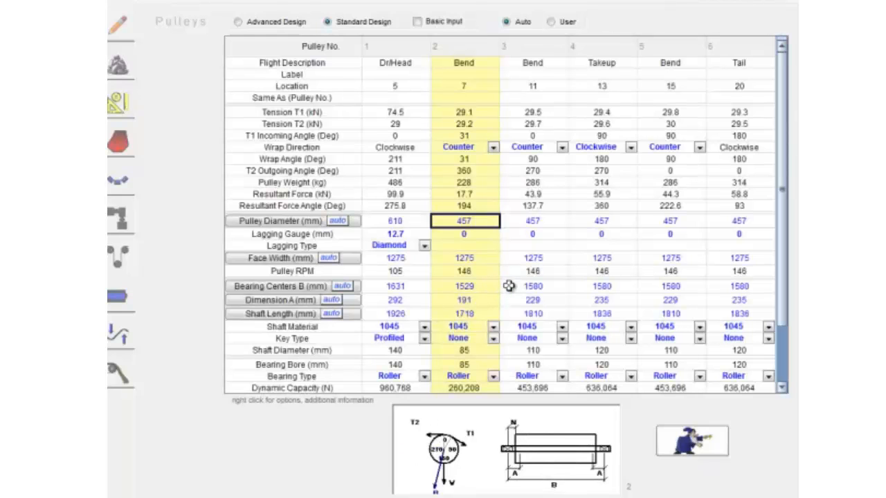
# - Replace the custom belt with the automatic Fabric-ISO 3/EP750 selection and make that belt user-defined
pyautogui.click(525, 184)
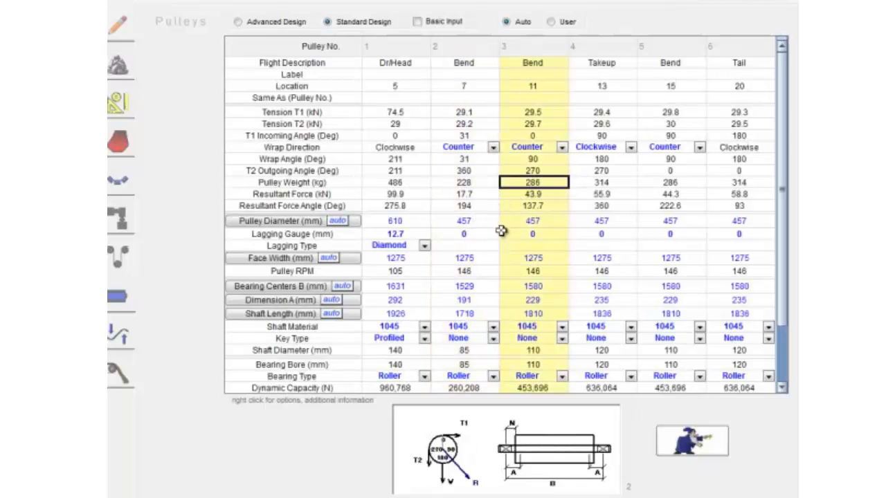
pyautogui.click(506, 206)
pyautogui.click(119, 141)
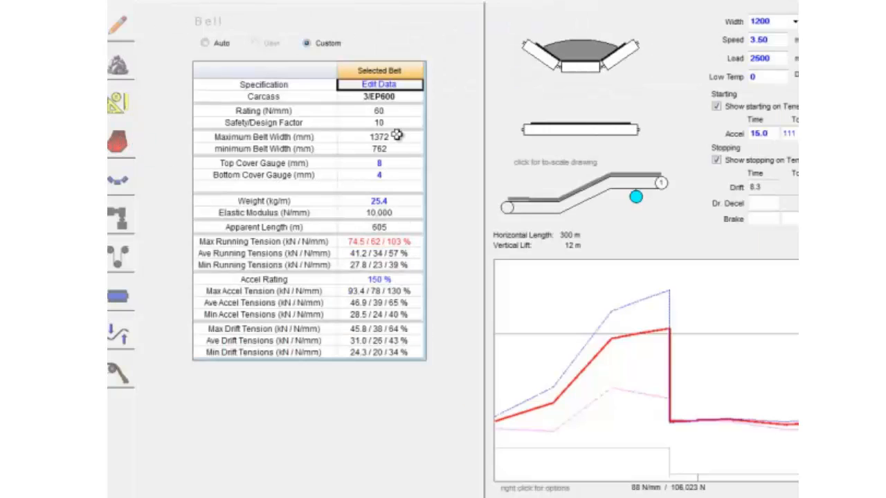
pyautogui.click(205, 43)
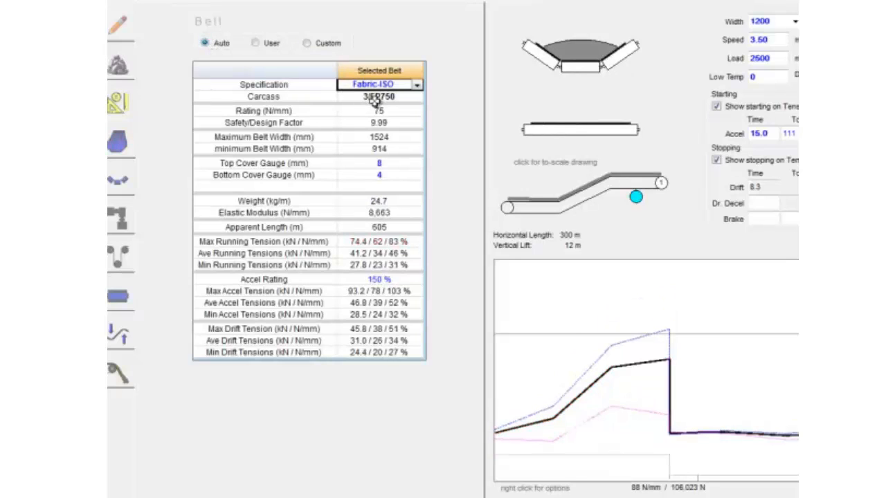
pyautogui.click(255, 43)
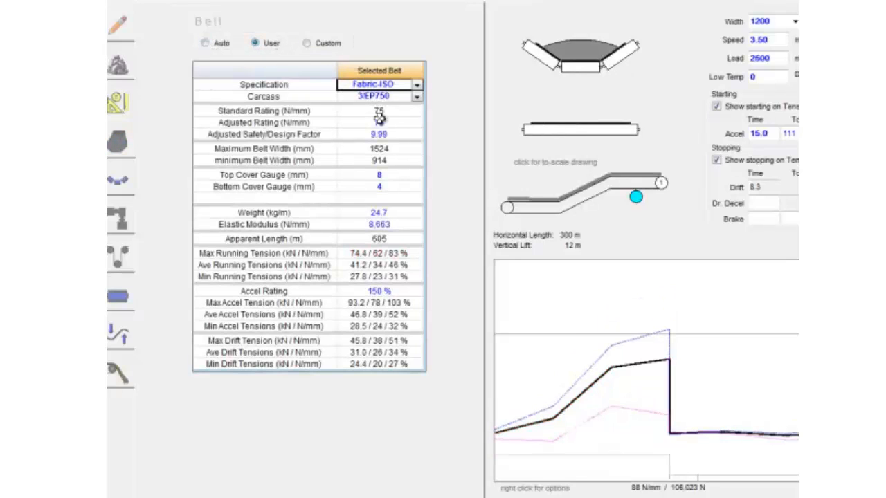
# - Make the pulley data user-defined and look through the shaft, bearing and backstop rows of all pulleys
pyautogui.click(118, 298)
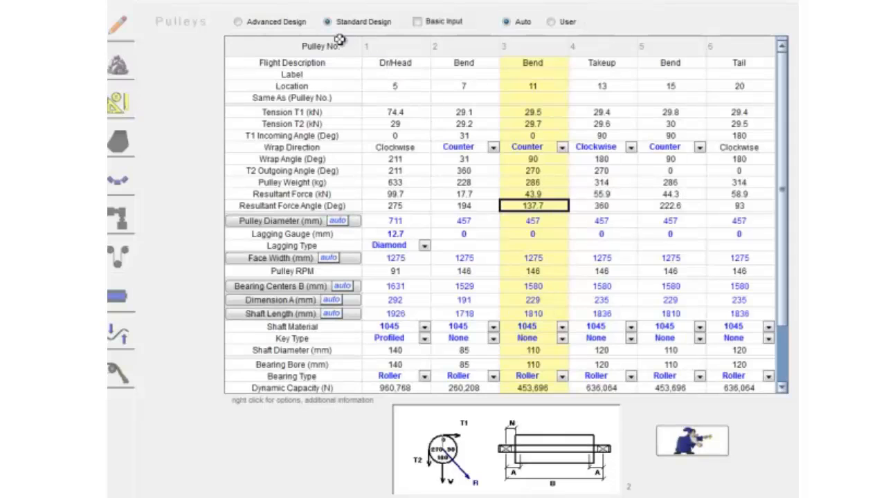
pyautogui.click(550, 23)
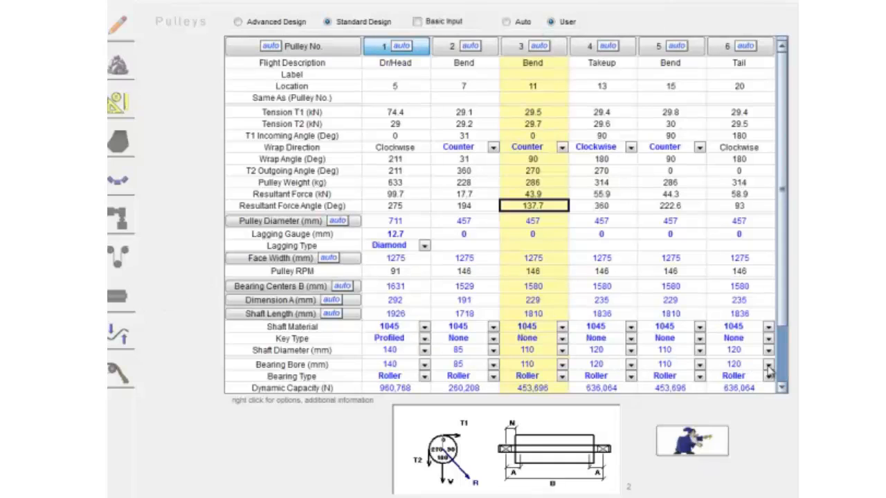
pyautogui.click(783, 389)
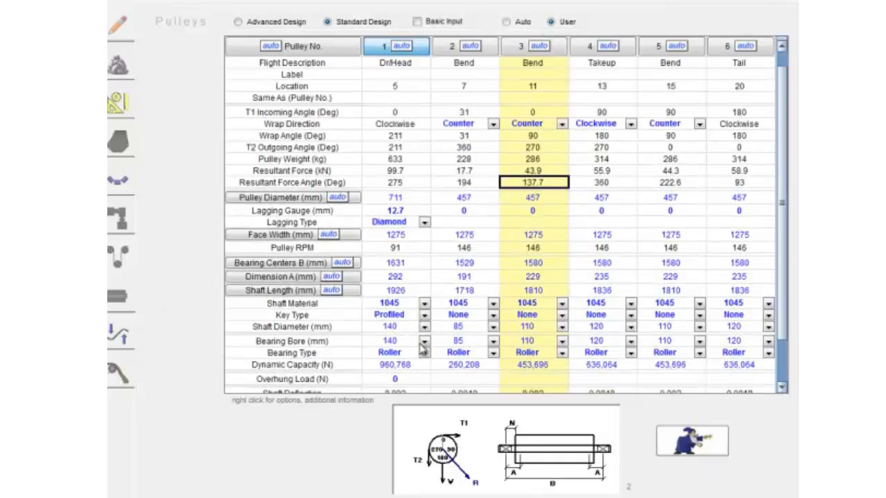
pyautogui.click(783, 389)
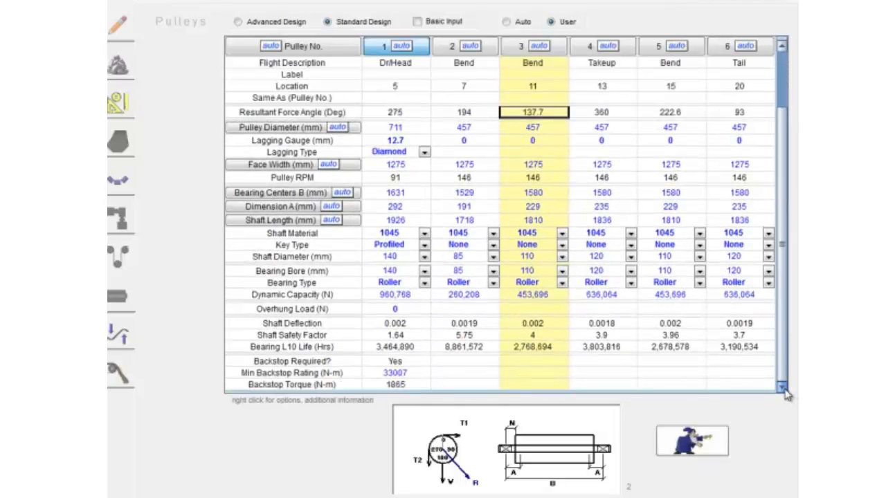
pyautogui.scroll(3, 786, 363)
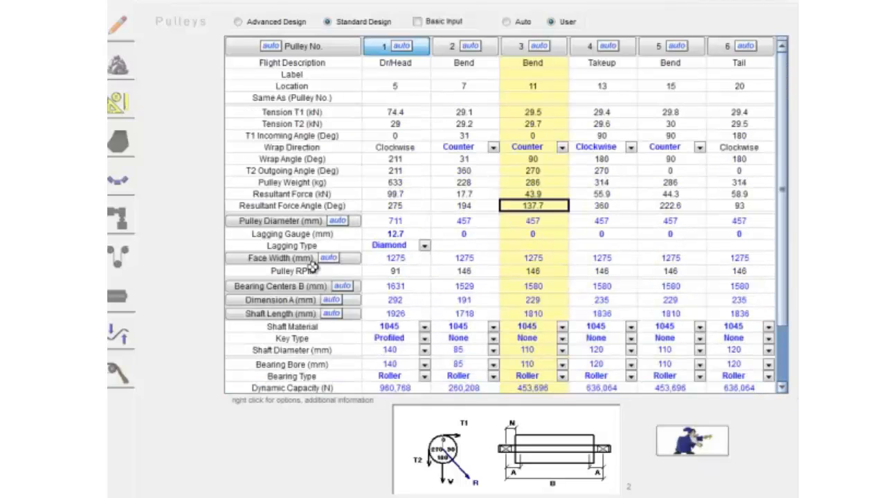
# - Make the vertical curve radii user-defined and set the carry-side concave curve at point 2 to 300 m
pyautogui.click(117, 335)
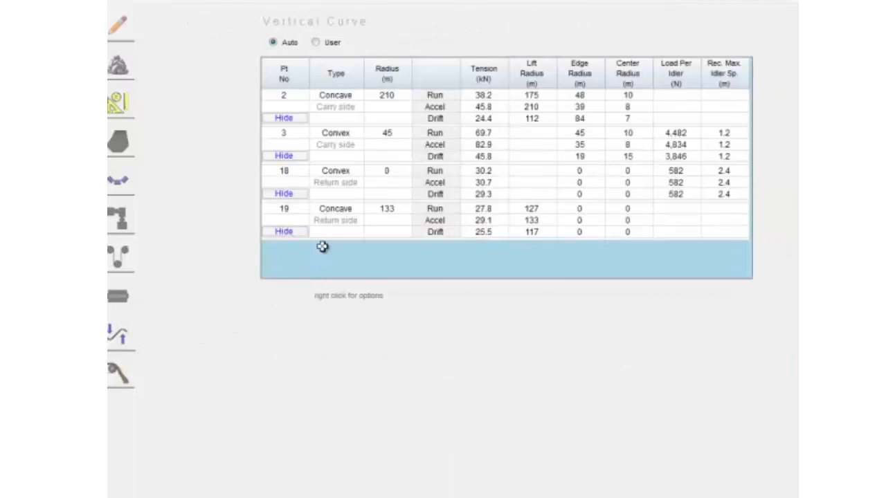
pyautogui.click(316, 43)
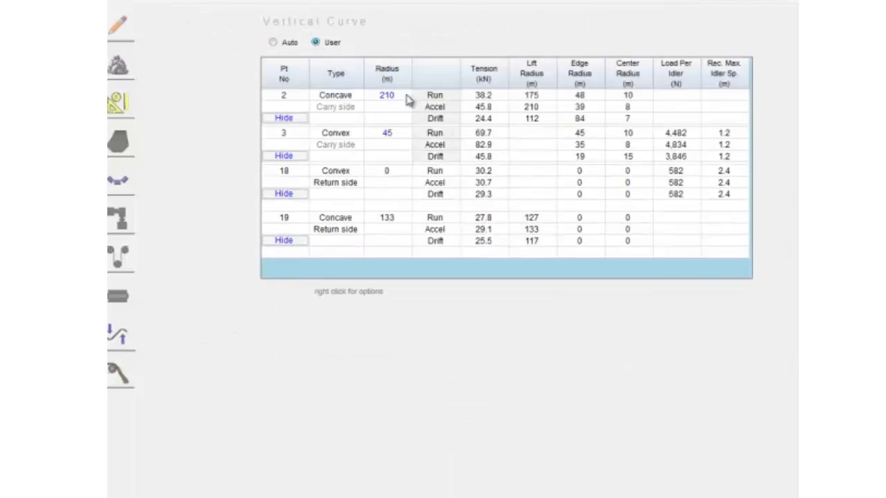
pyautogui.click(394, 96)
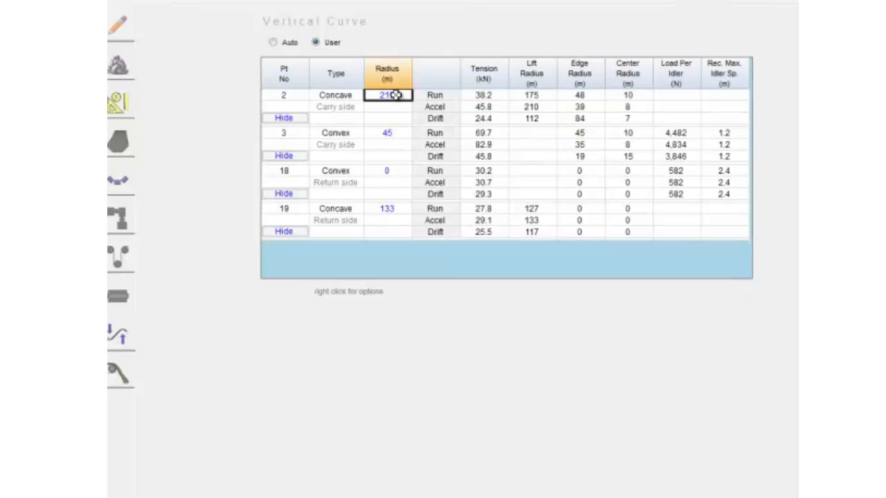
pyautogui.write('30')
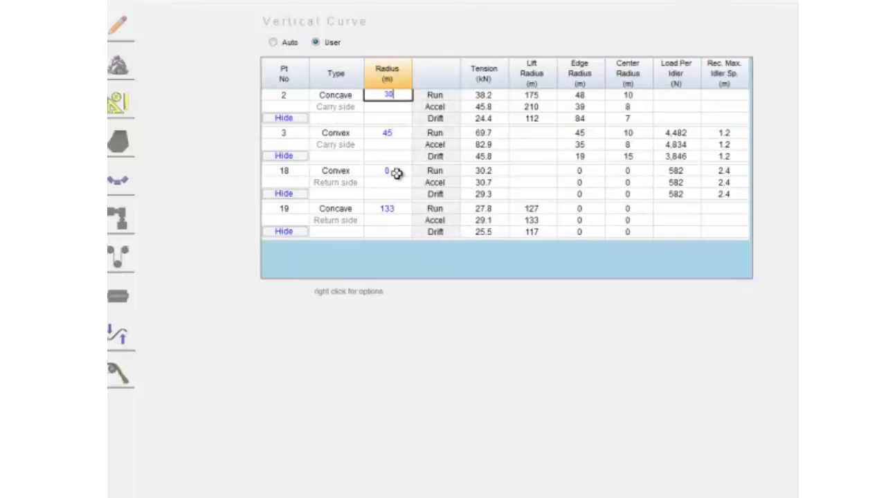
pyautogui.write('0')
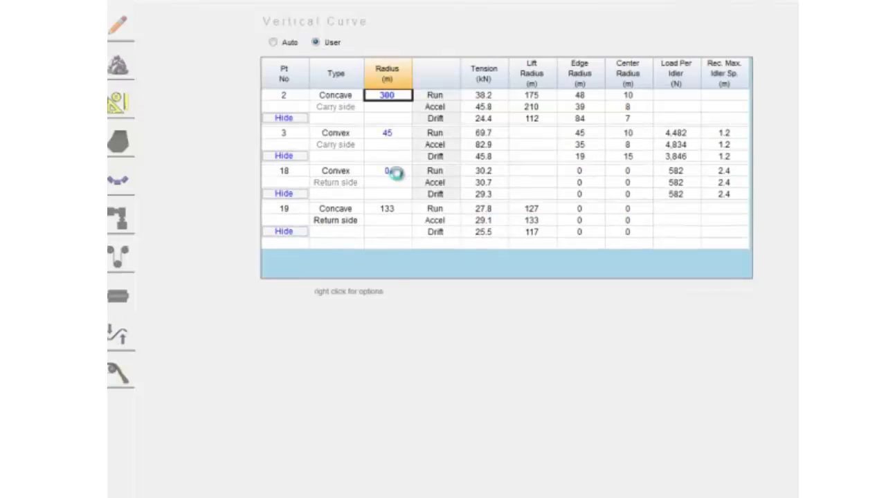
pyautogui.press('Tab')
# - Set the radius of the convex curves at points 3 and 18 to 50 m
pyautogui.click(392, 135)
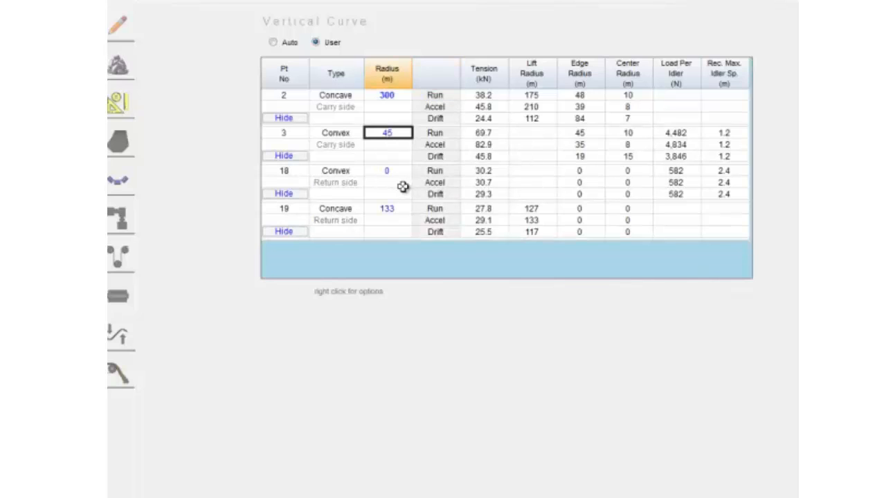
pyautogui.write('50')
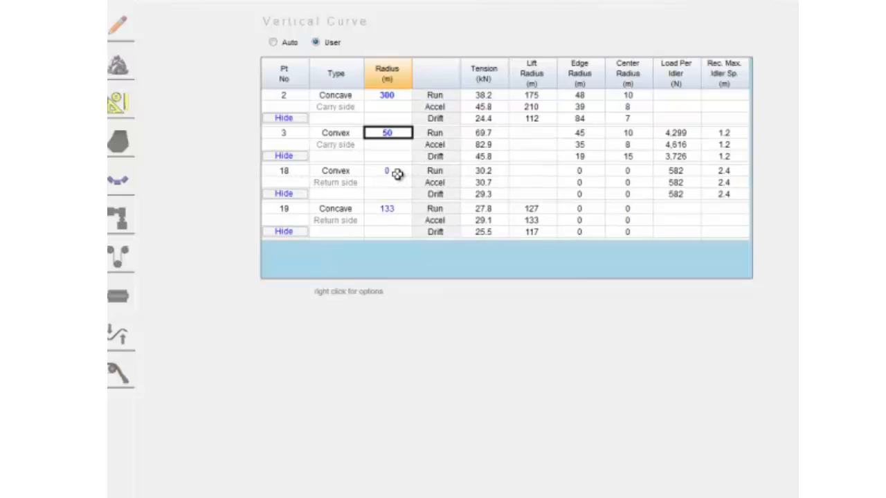
pyautogui.click(401, 172)
pyautogui.write('50')
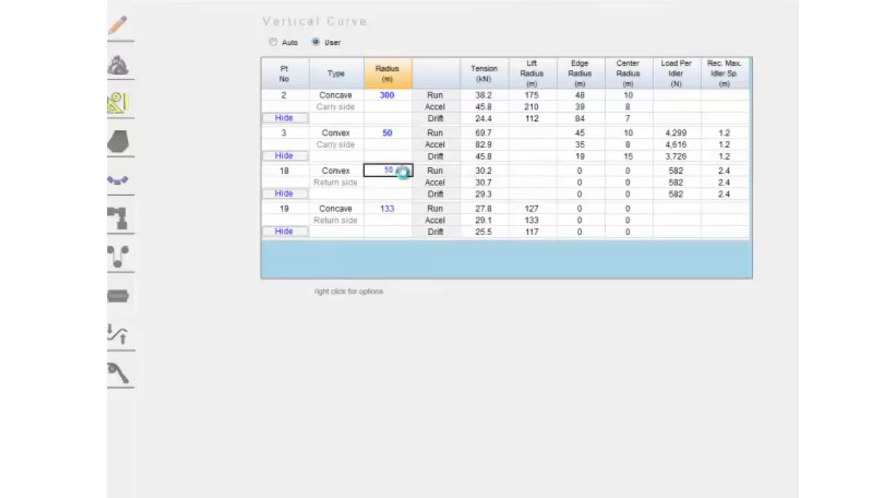
# - Set the radius of the return-side concave curve at point 19 to 300 m
pyautogui.click(396, 210)
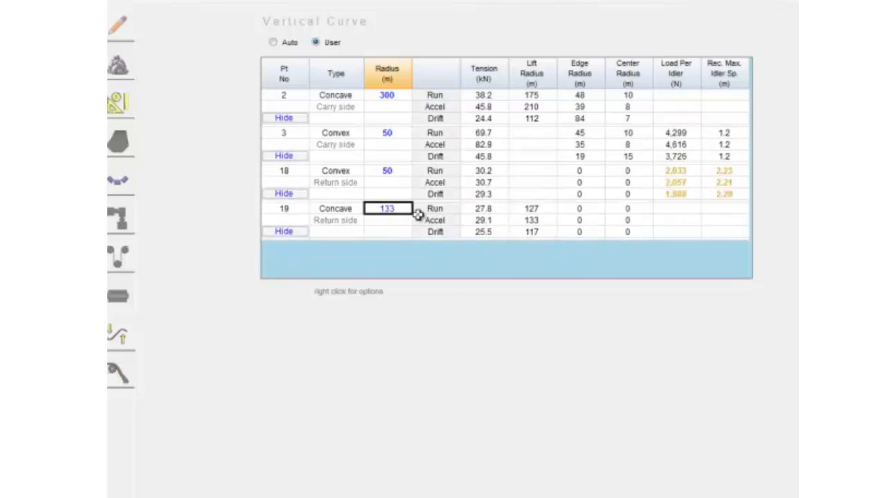
pyautogui.write('300')
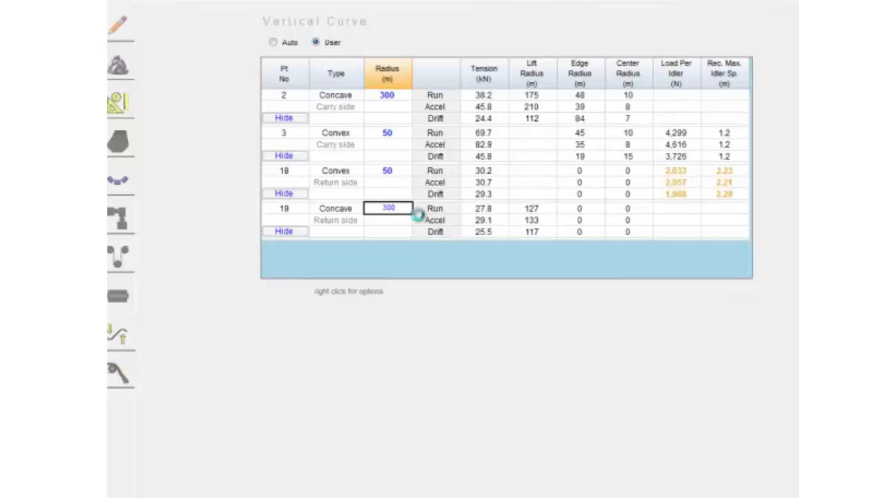
pyautogui.press('Return')
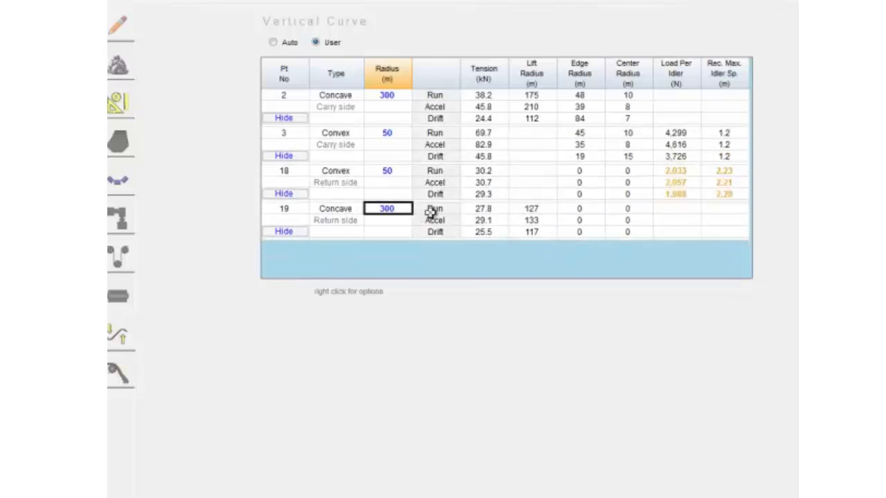
# - Review the takeup, drive, idler, belt, flight and material settings in turn, ending at the general project information
pyautogui.click(119, 258)
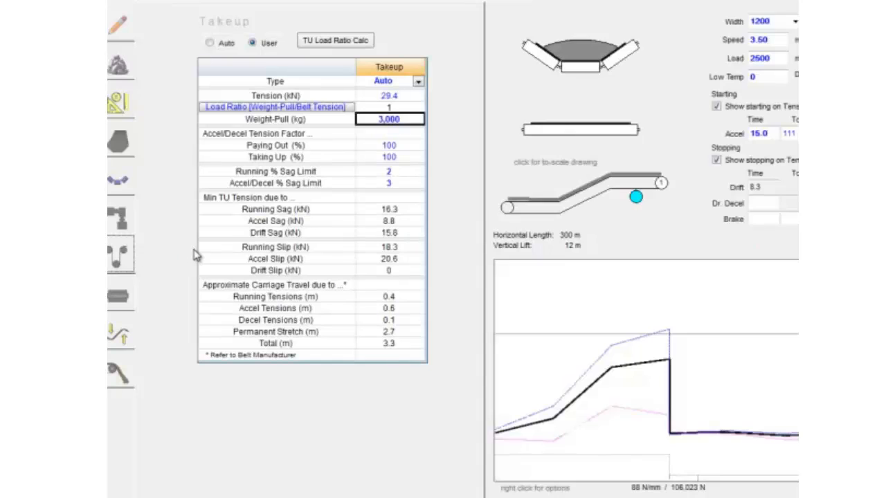
pyautogui.click(120, 218)
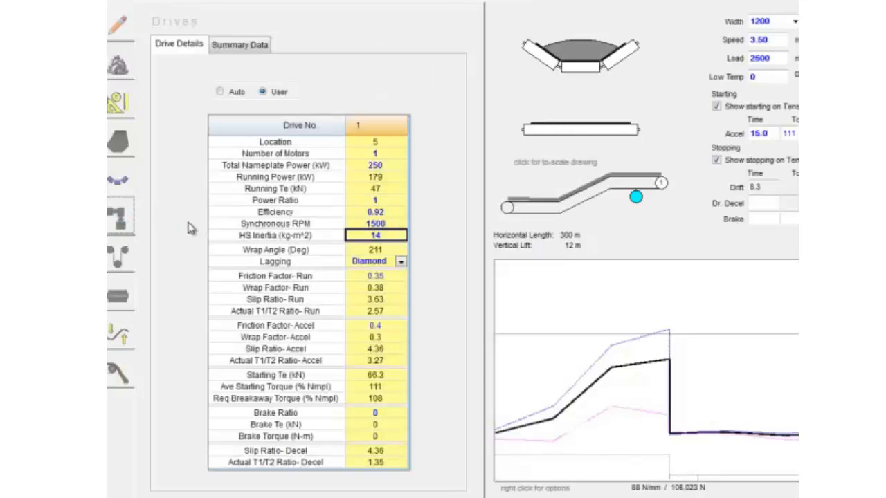
pyautogui.click(121, 183)
pyautogui.click(119, 144)
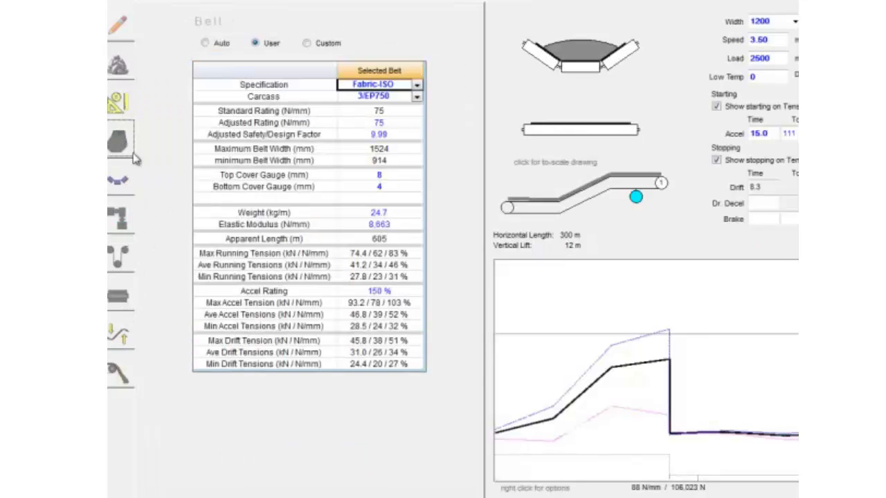
pyautogui.click(123, 108)
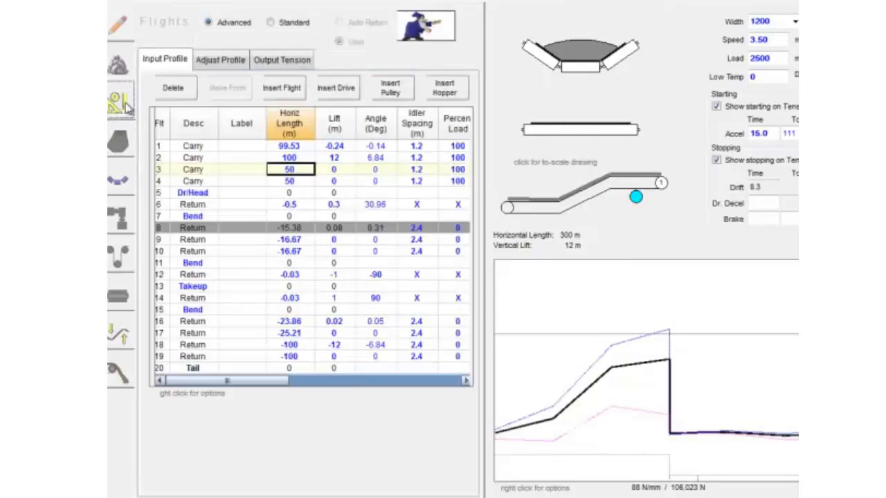
pyautogui.click(125, 77)
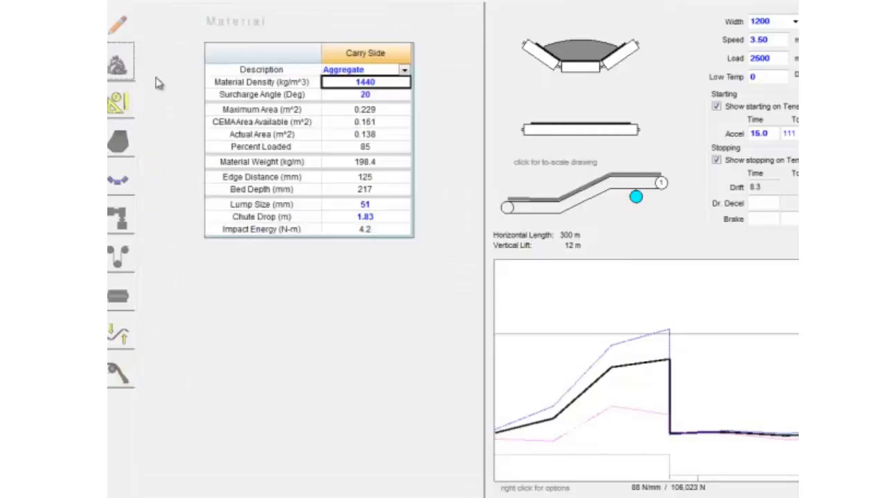
pyautogui.click(124, 32)
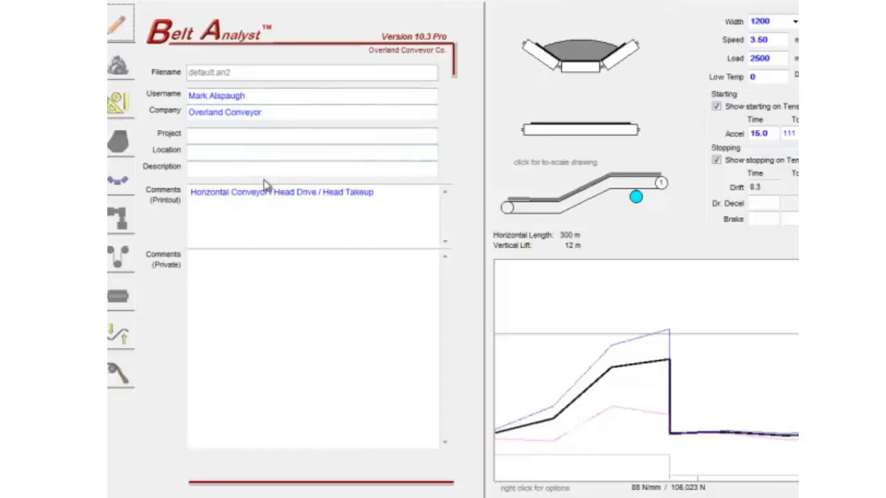